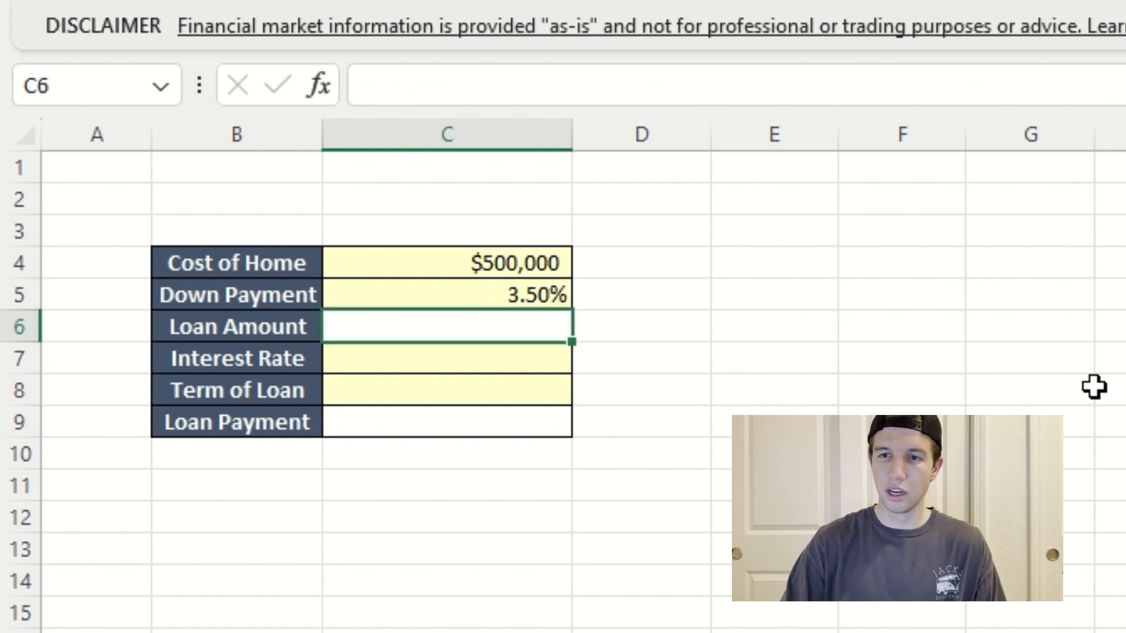
- Calculate the Loan Amount in C6 with the formula =C4*(1-C5)
{"action": "key", "text": "Up"}
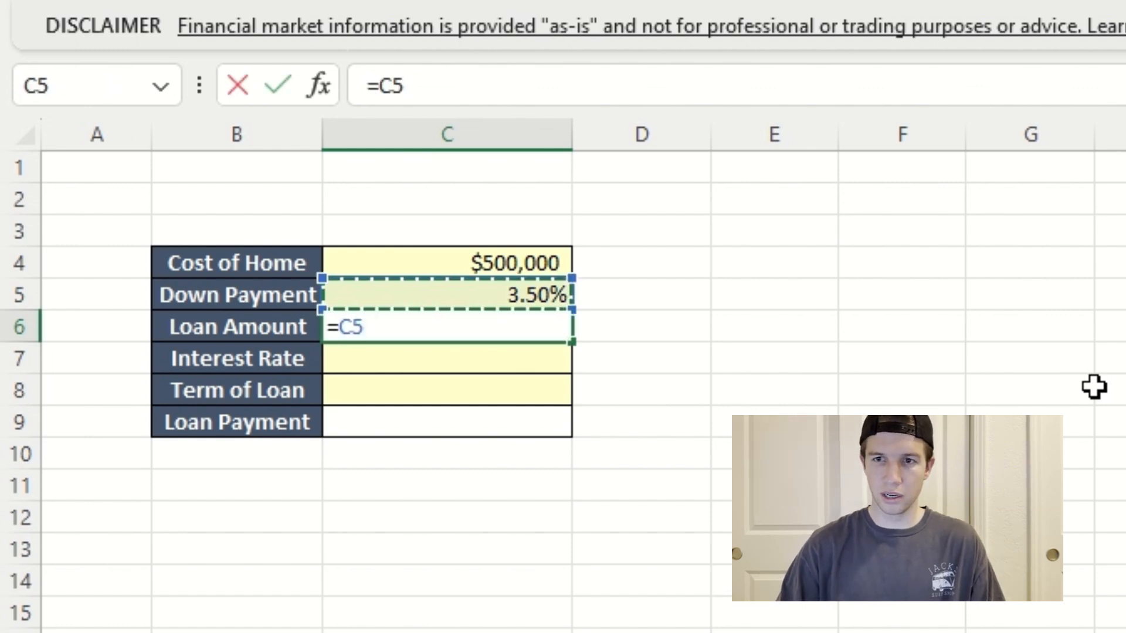
{"action": "key", "text": "Up"}
{"action": "type", "text": "*"}
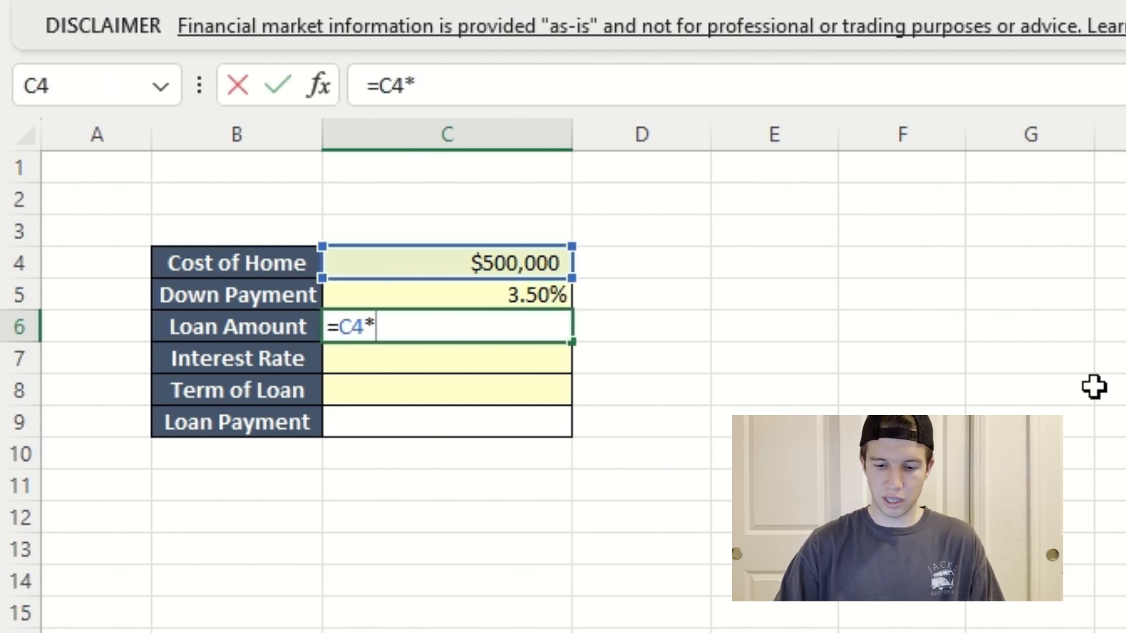
{"action": "key", "text": "Up"}
{"action": "key", "text": "BackSpace"}
{"action": "key", "text": "BackSpace"}
{"action": "type", "text": "(1-"}
{"action": "key", "text": "Up"}
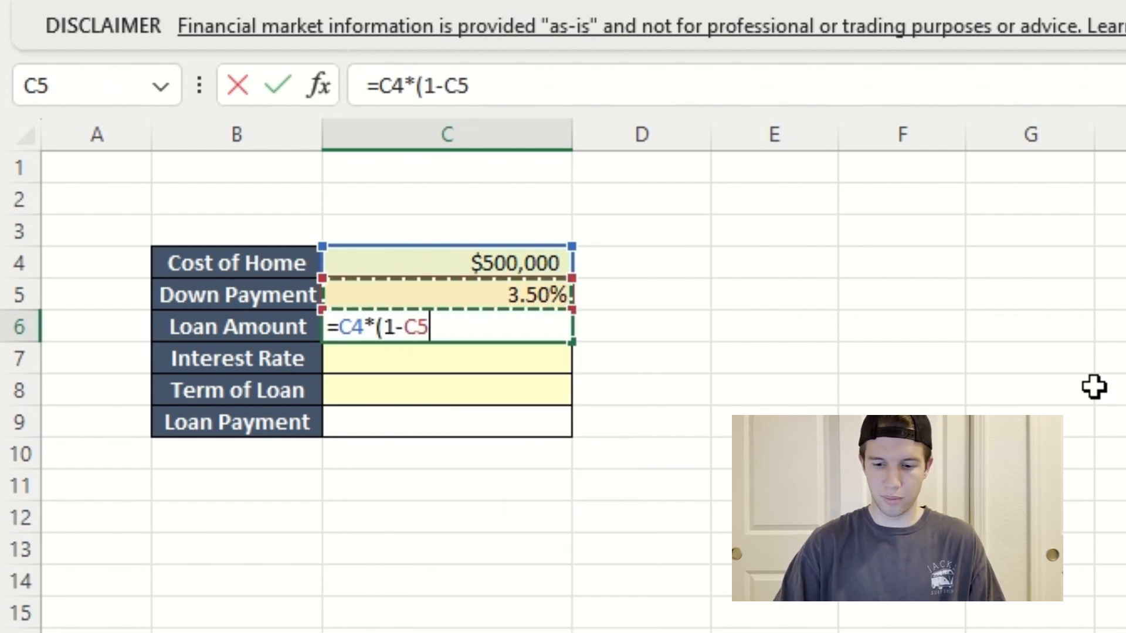
{"action": "type", "text": ")"}
{"action": "key", "text": "Return"}
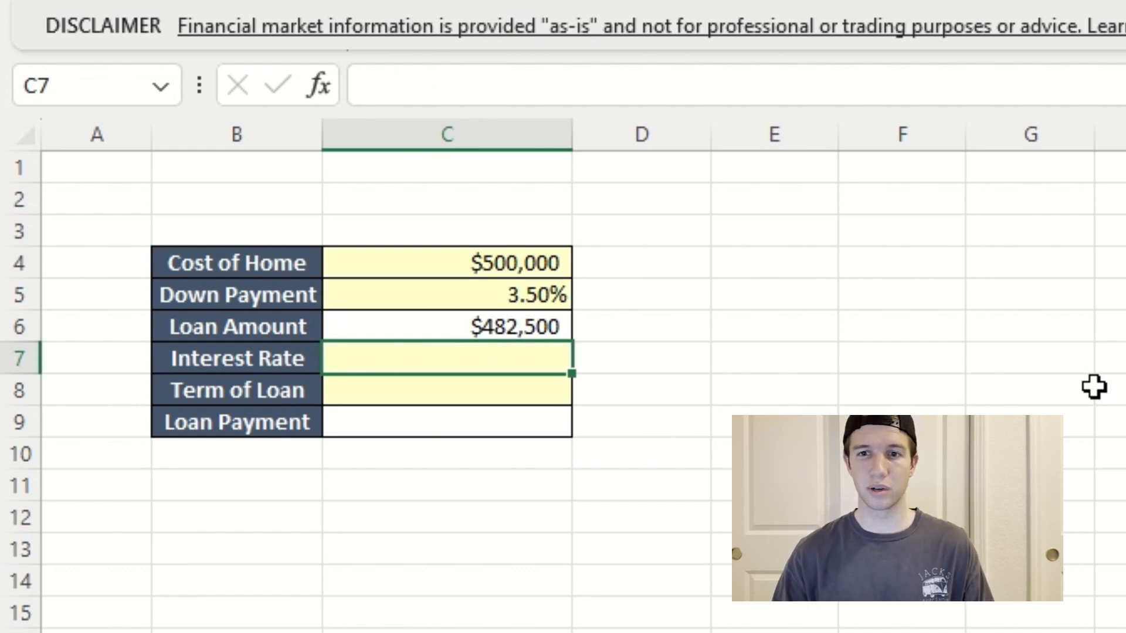
- Enter an Interest Rate of 5% in C7 and a Term of Loan of 30 in C8
{"action": "type", "text": "5%"}
{"action": "key", "text": "Return"}
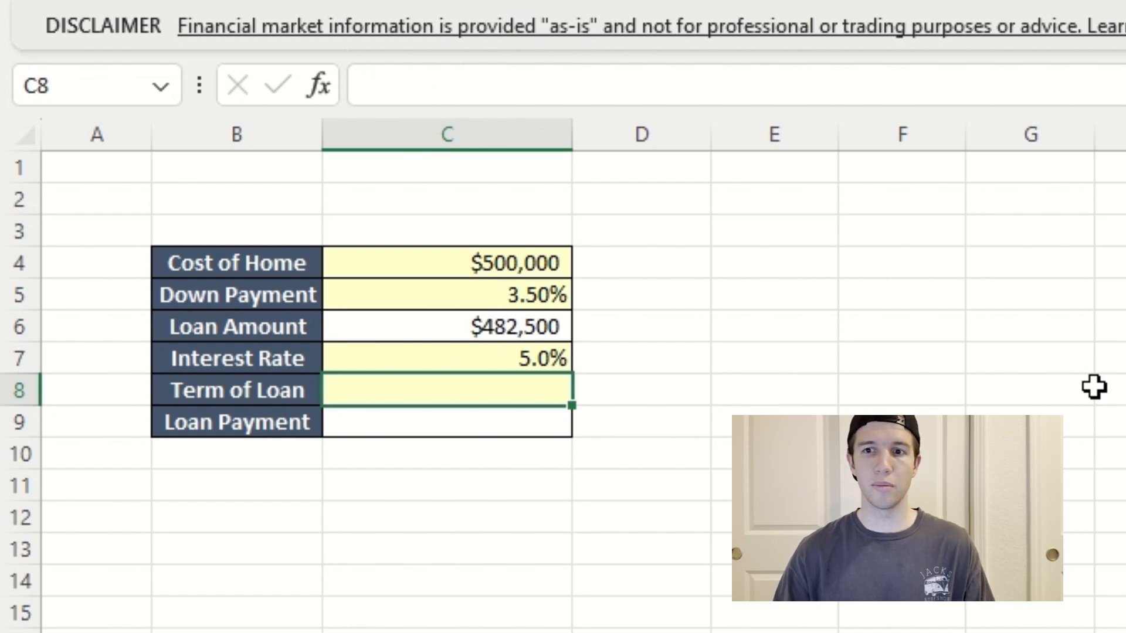
{"action": "type", "text": "30"}
{"action": "key", "text": "Return"}
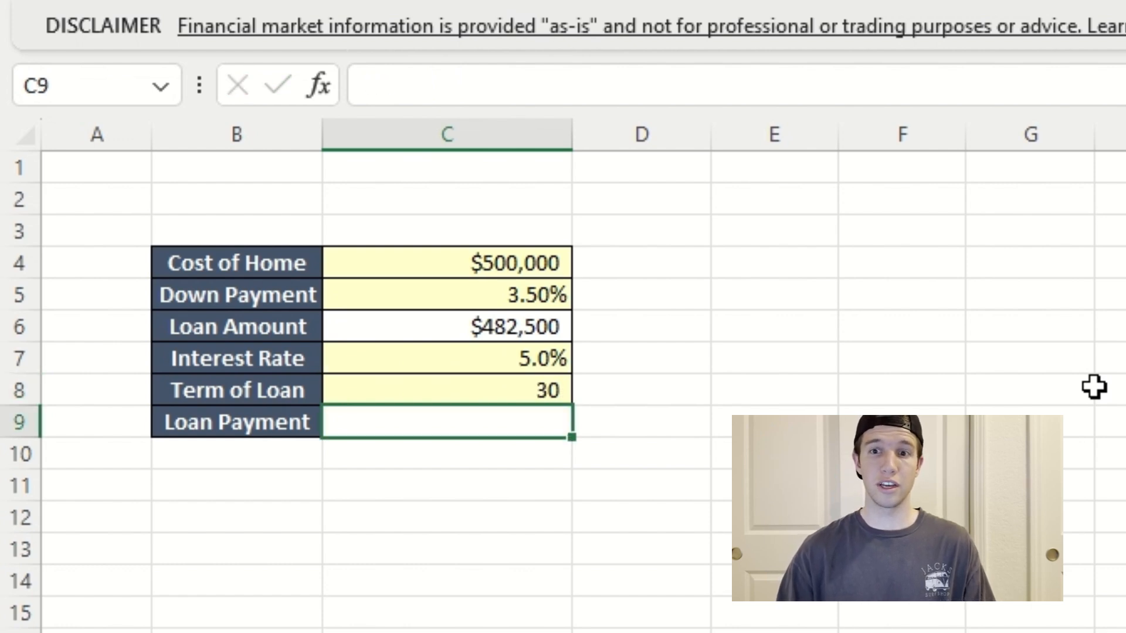
- Calculate the Loan Payment in C9 with =PMT(C7/12,C8*12,C6) and show it without decimals
{"action": "type", "text": "="}
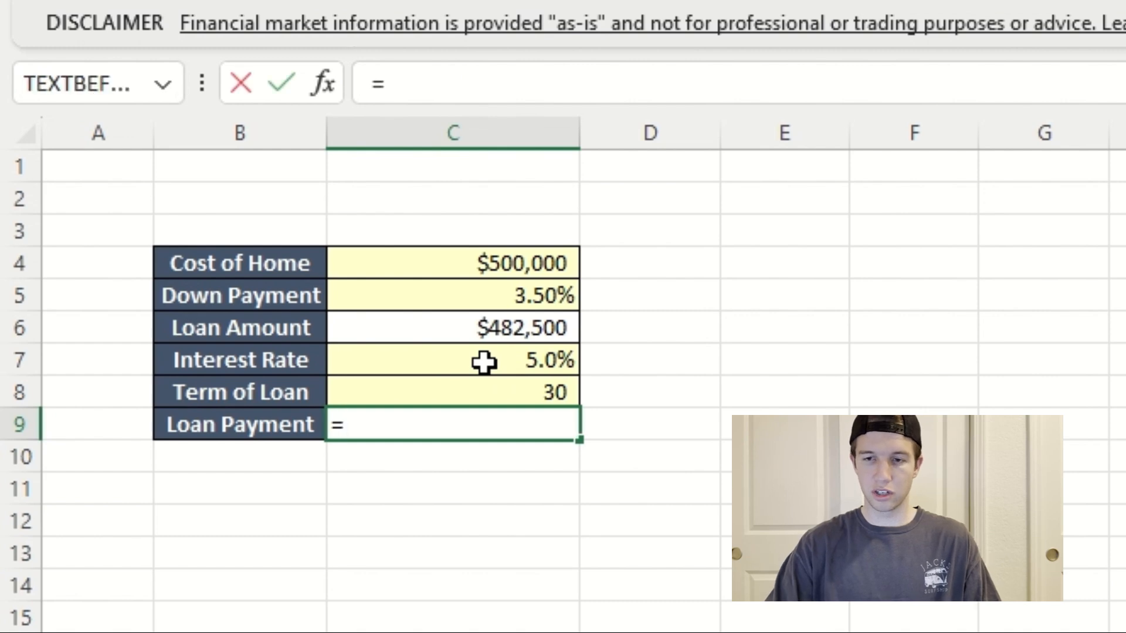
{"action": "type", "text": "pmt("}
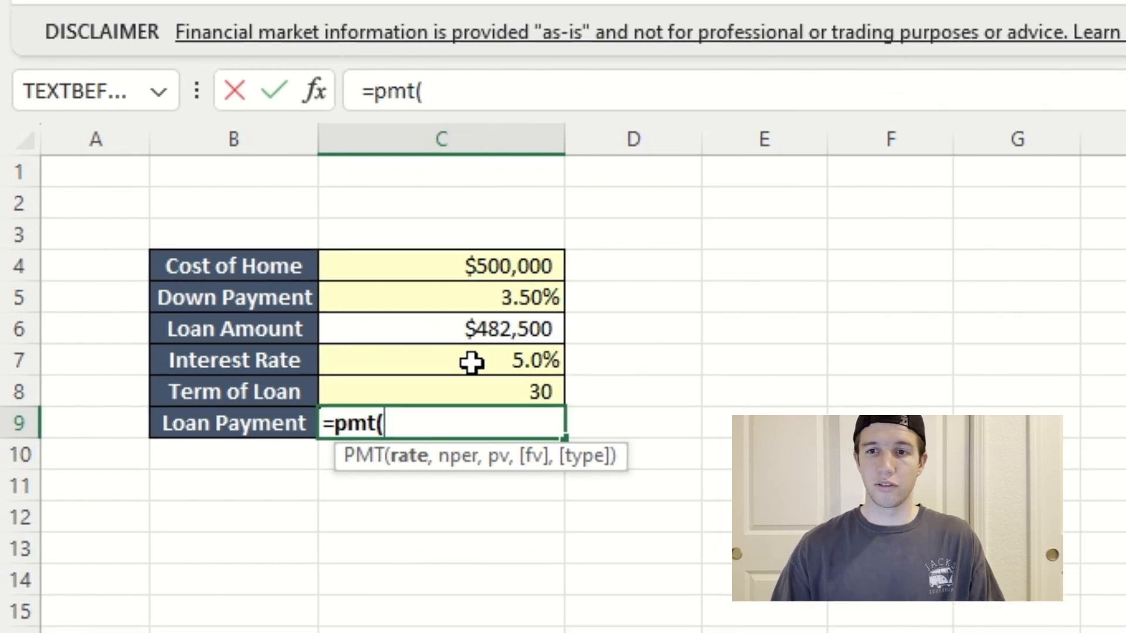
{"action": "left_click", "coordinate": [472, 363]}
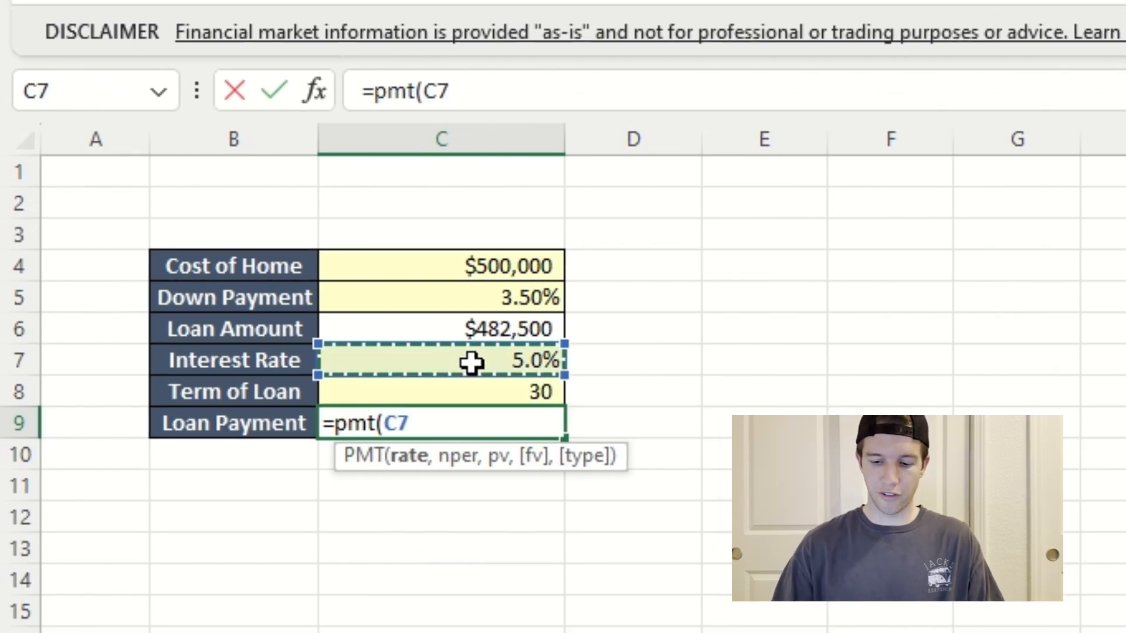
{"action": "type", "text": "/12"}
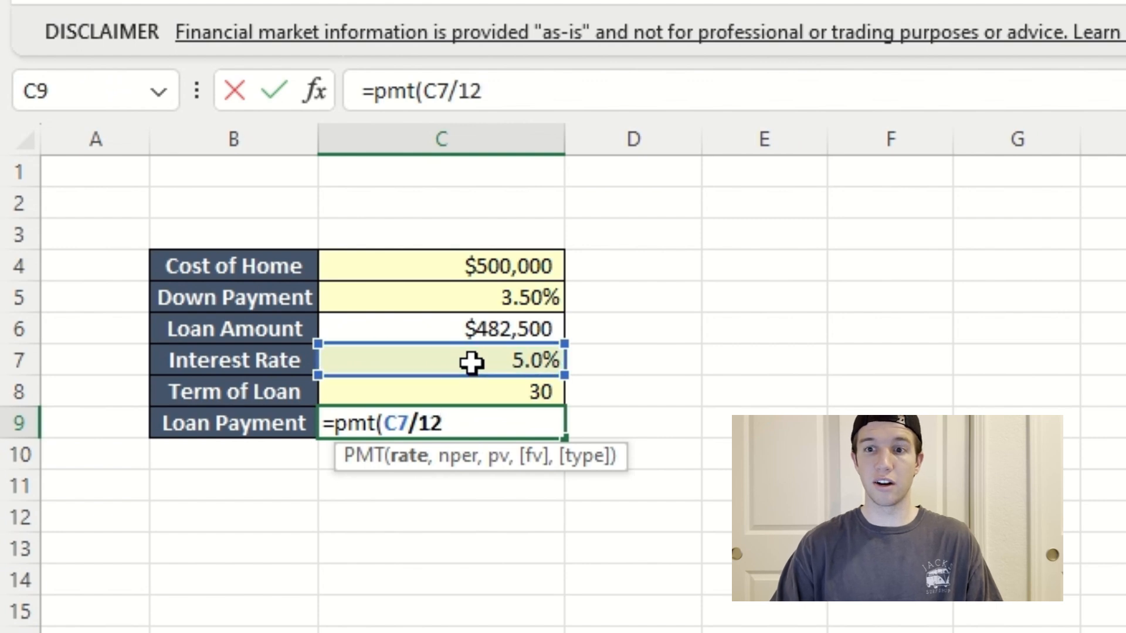
{"action": "type", "text": ","}
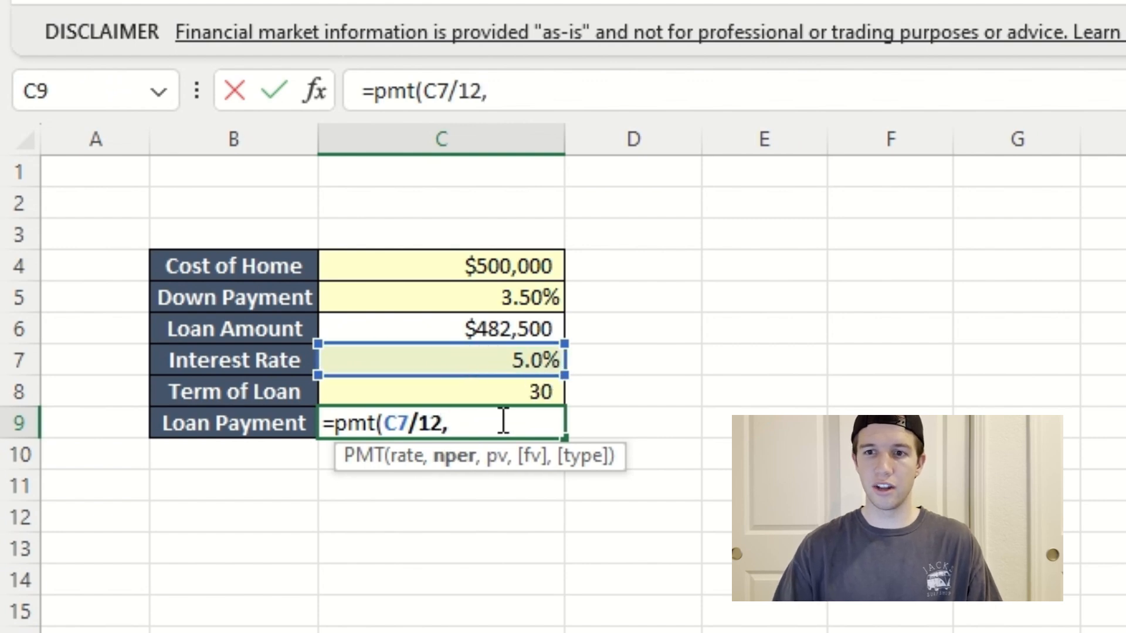
{"action": "left_click", "coordinate": [495, 389]}
{"action": "type", "text": "*12"}
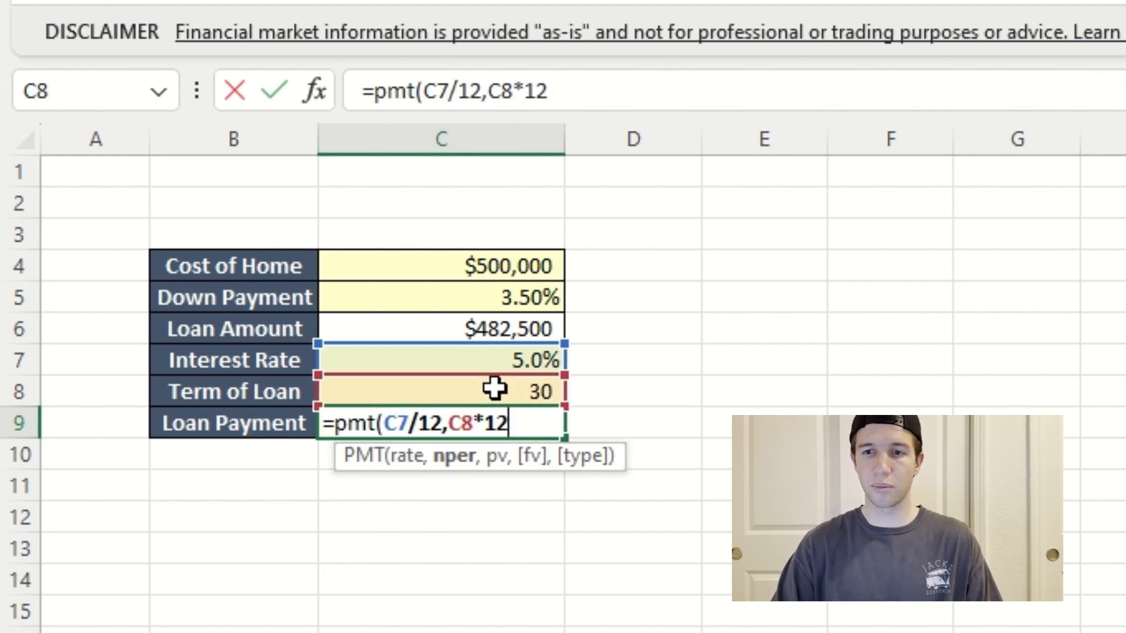
{"action": "type", "text": ","}
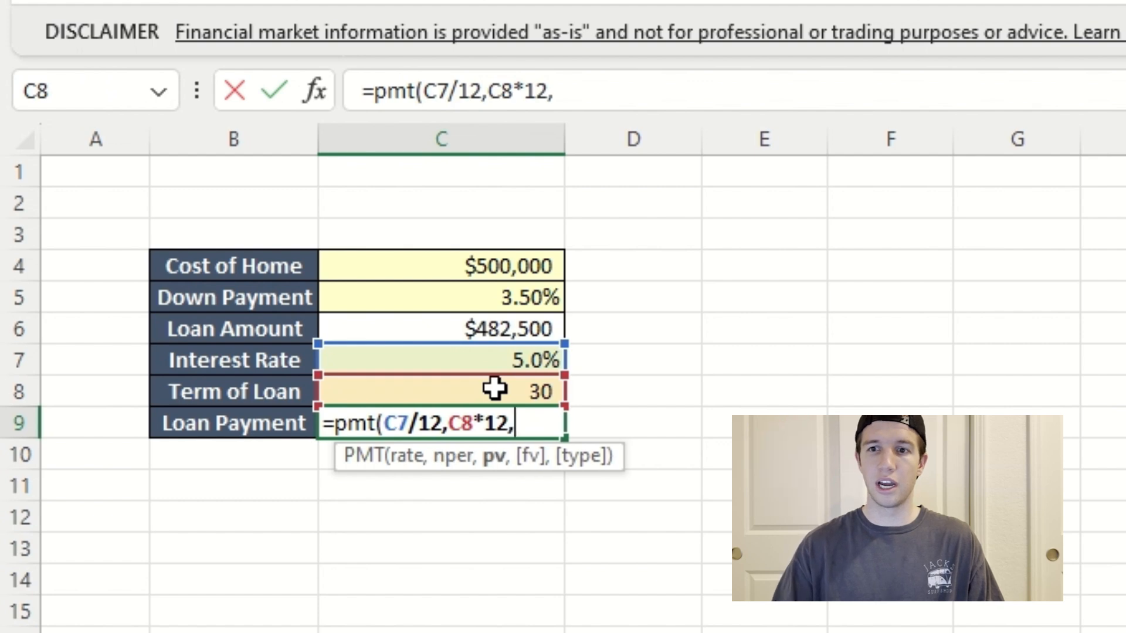
{"action": "left_click", "coordinate": [467, 324]}
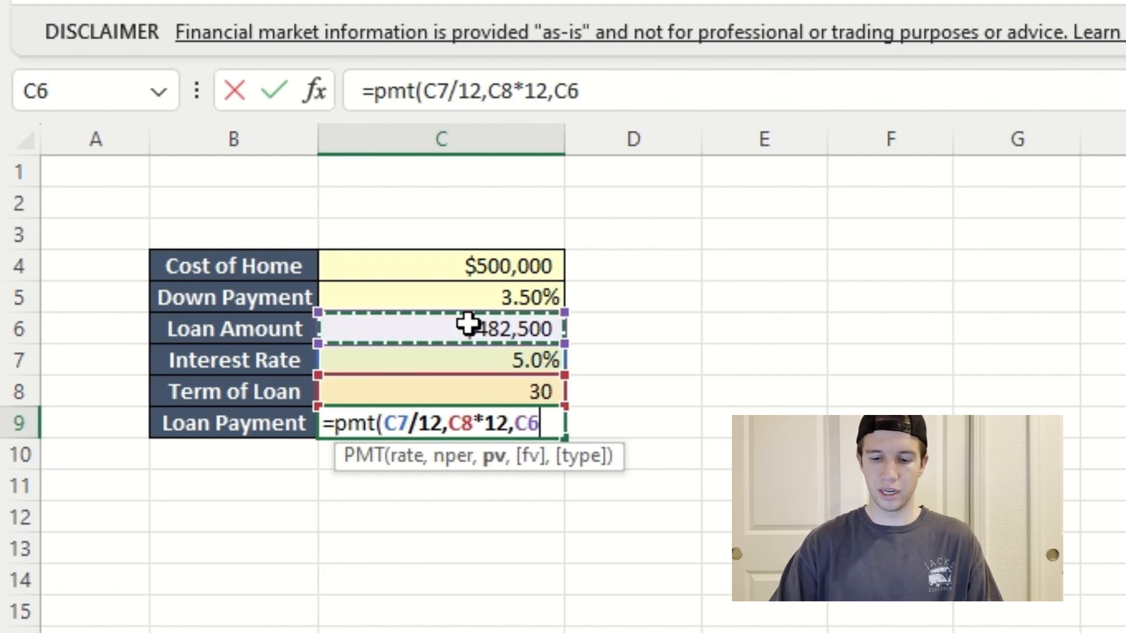
{"action": "type", "text": ")"}
{"action": "key", "text": "Return"}
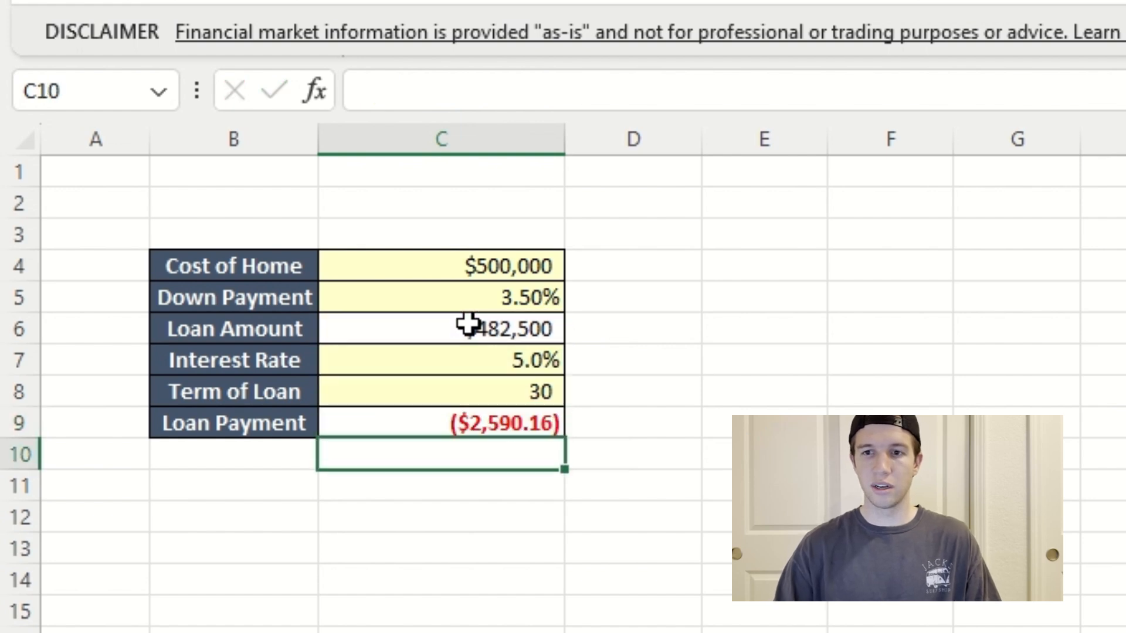
{"action": "key", "text": "Up"}
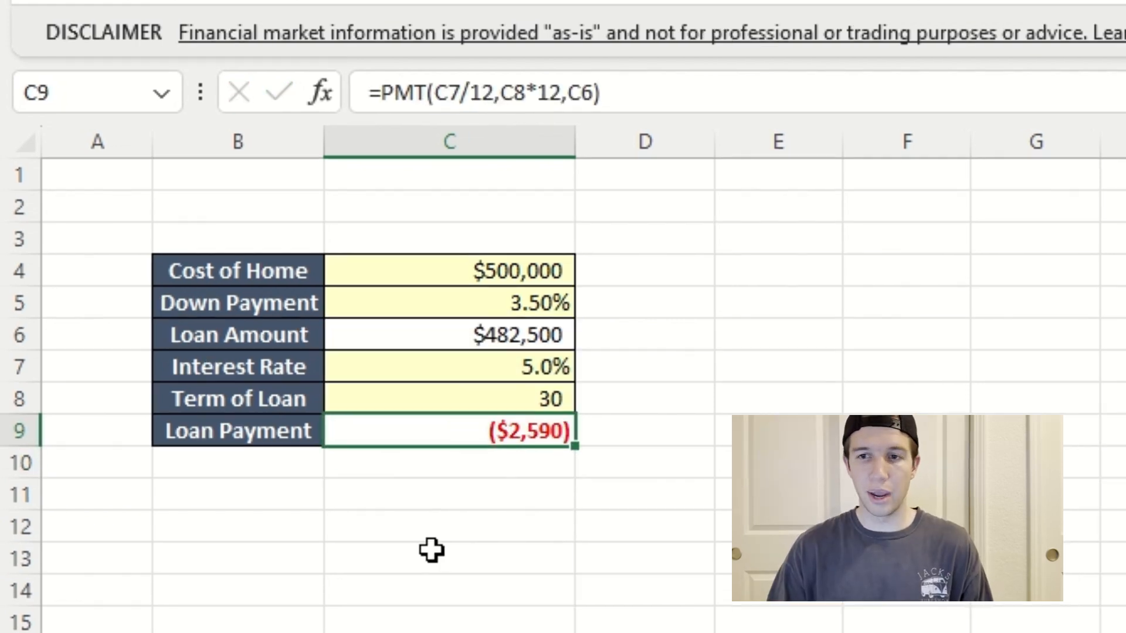
- Enter 100000 in B13 and format it as dollar currency without decimals
{"action": "left_click", "coordinate": [431, 550]}
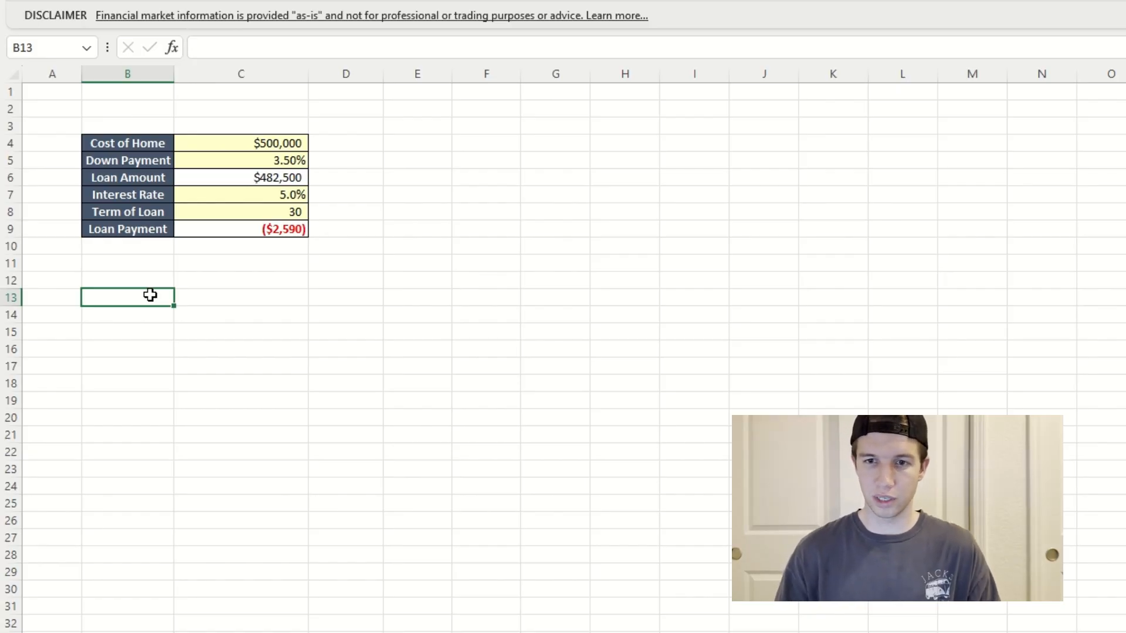
{"action": "type", "text": "000"}
{"action": "key", "text": "Return"}
{"action": "left_click", "coordinate": [152, 297]}
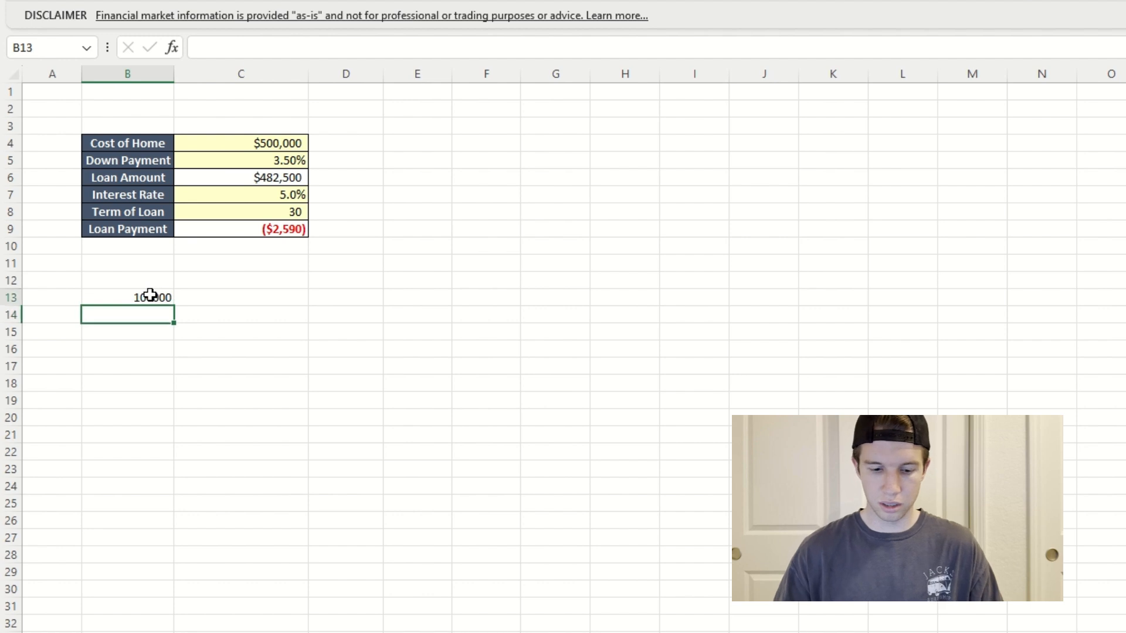
{"action": "key", "text": "ctrl+shift+4"}
{"action": "key", "text": "alt+h"}
{"action": "key", "text": "9"}
- Enter the formula =B13+50000 in B14 to continue the loan amount series
{"action": "key", "text": "Down"}
{"action": "type", "text": "="}
{"action": "key", "text": "Up"}
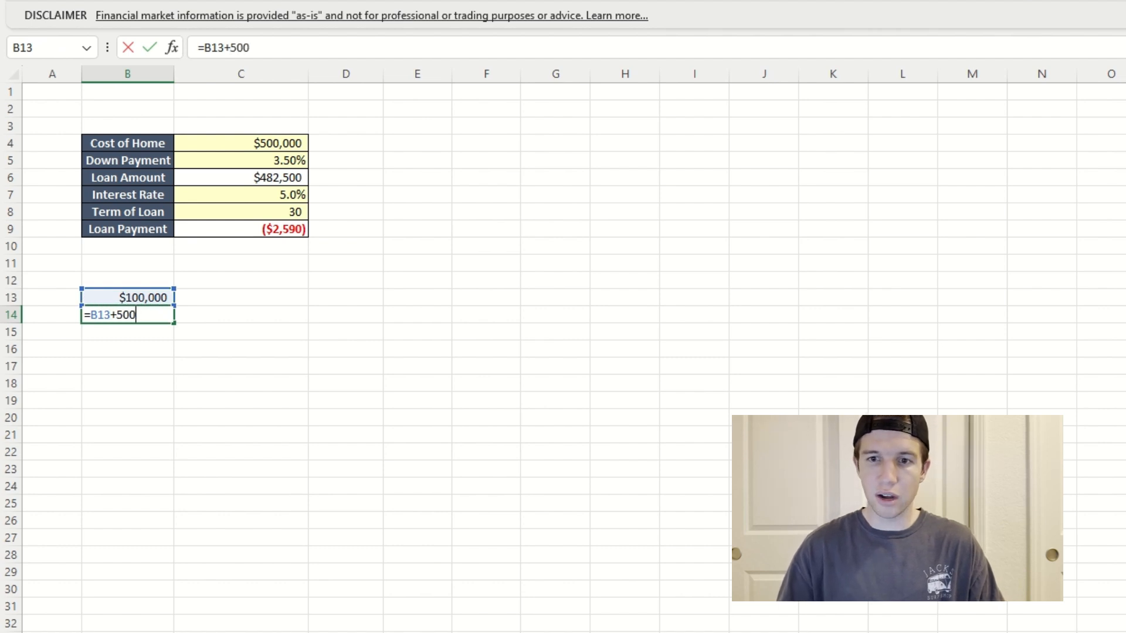
{"action": "key", "text": "Return"}
- Copy the increment formula from B14 down through B21
{"action": "key", "text": "Up"}
{"action": "key", "text": "ctrl+c"}
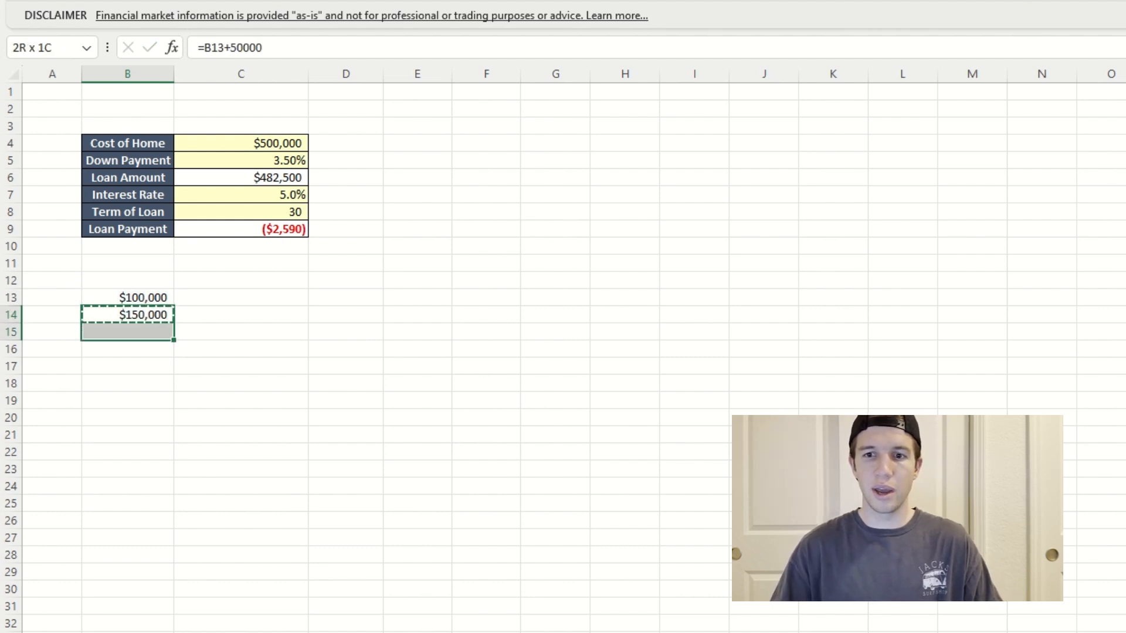
{"action": "key", "text": "shift+Down"}
{"action": "key", "text": "shift+Down"}
{"action": "key", "text": "shift+Down"}
{"action": "key", "text": "shift+Down"}
{"action": "key", "text": "shift+Down"}
{"action": "key", "text": "shift+Down"}
{"action": "key", "text": "shift+Down"}
{"action": "key", "text": "ctrl+v"}
{"action": "key", "text": "Escape"}
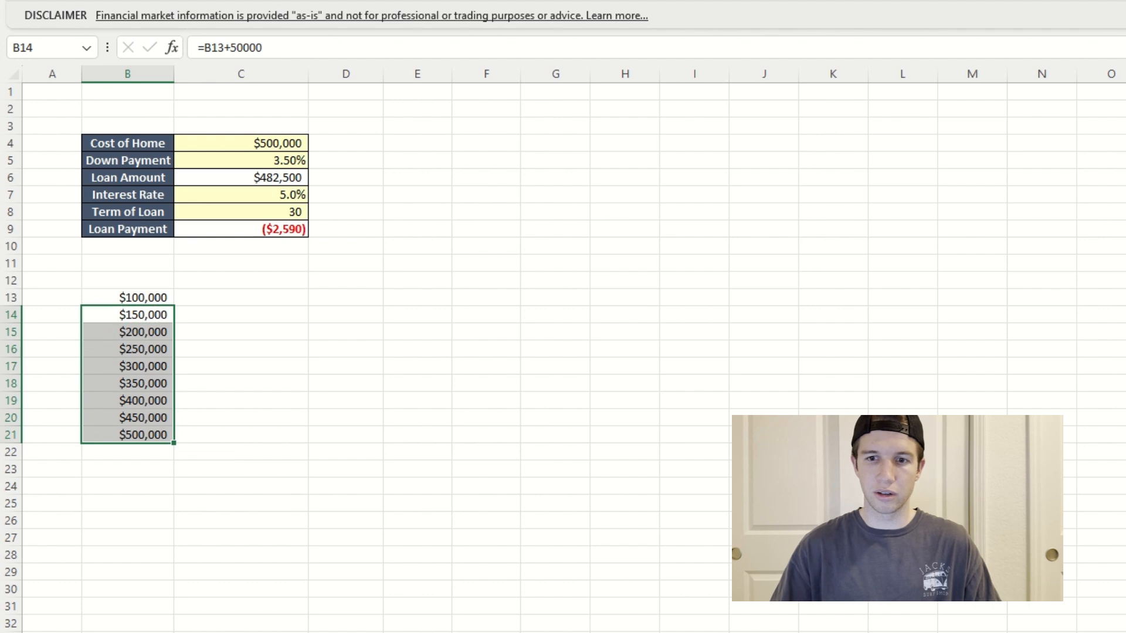
- Extend the loan amount series from B21 down through B25
{"action": "key", "text": "Down"}
{"action": "key", "text": "ctrl+Down"}
{"action": "key", "text": "ctrl+c"}
{"action": "key", "text": "shift+Down"}
{"action": "key", "text": "shift+Down"}
{"action": "key", "text": "shift+Down"}
{"action": "key", "text": "shift+Down"}
{"action": "key", "text": "ctrl+v"}
{"action": "key", "text": "Escape"}
- Link C12, one column over and one row above the loan amount series, to the Loan Payment with =C9
{"action": "key", "text": "Up"}
{"action": "key", "text": "ctrl+Up"}
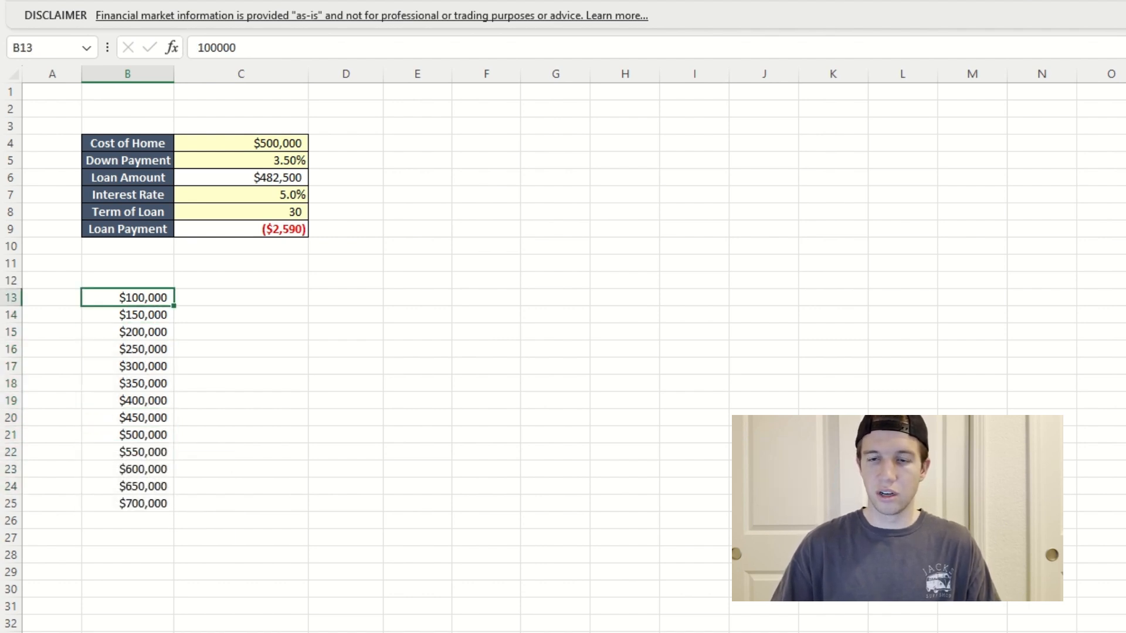
{"action": "key", "text": "Up"}
{"action": "key", "text": "Right"}
{"action": "type", "text": "="}
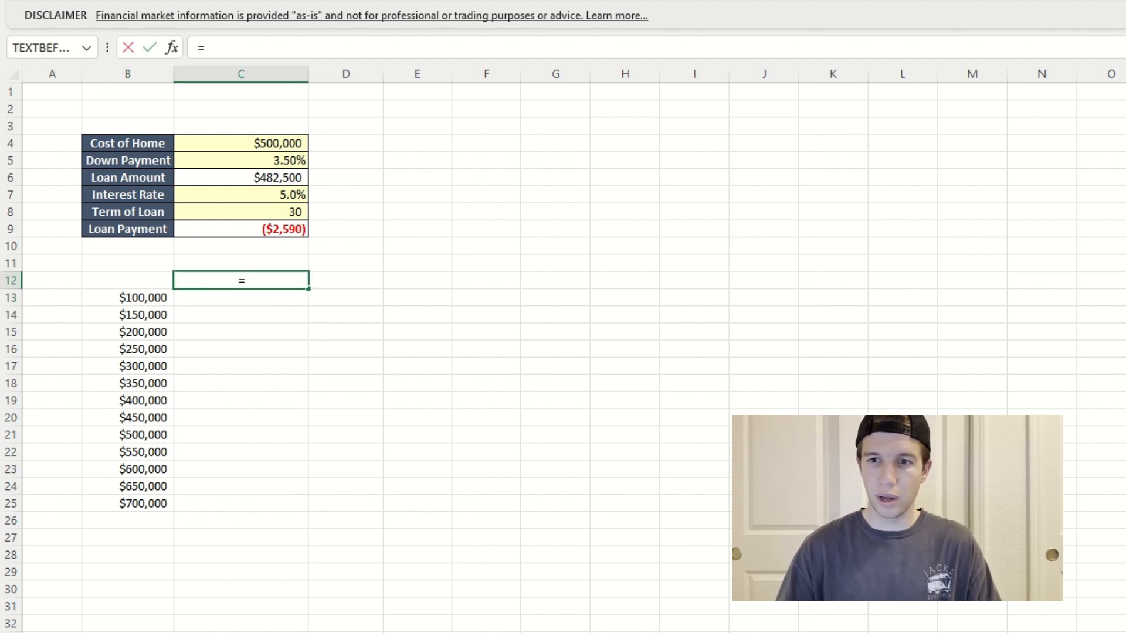
{"action": "left_click", "coordinate": [255, 231]}
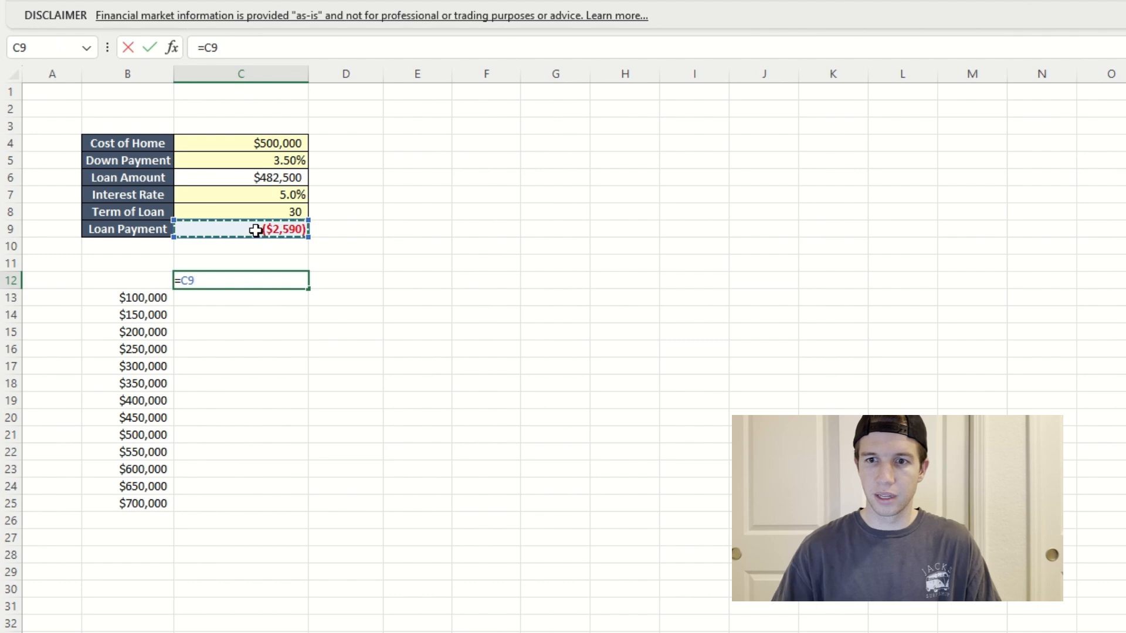
{"action": "key", "text": "Return"}
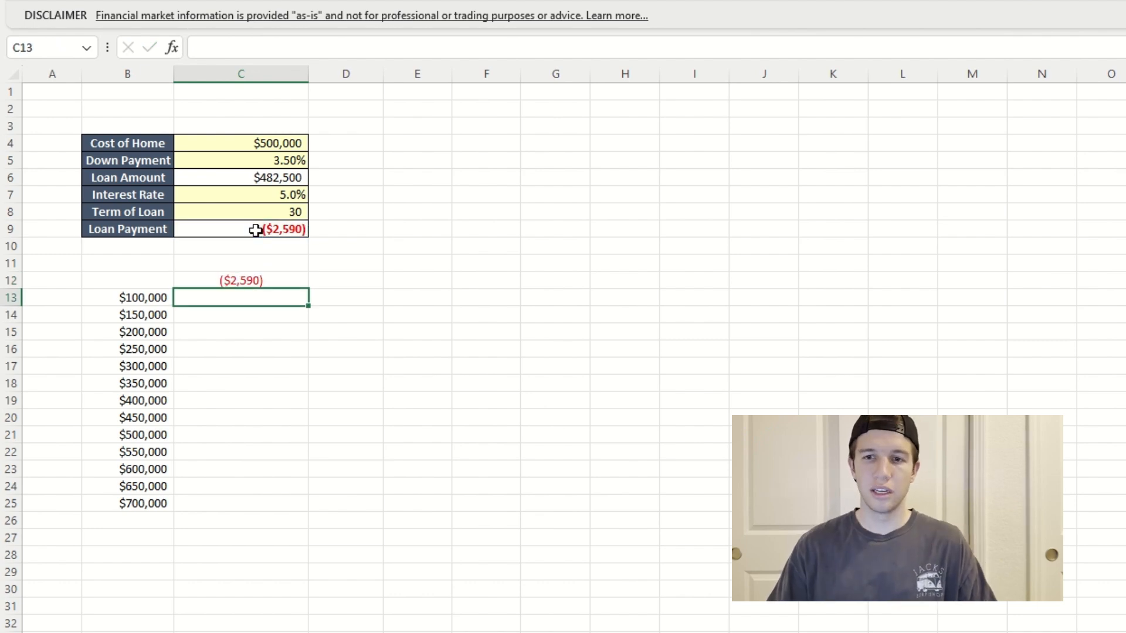
- Create a What-If Data Table over B12:C25 with C6 (Loan Amount) as the column input cell
{"action": "key", "text": "Left"}
{"action": "key", "text": "Up"}
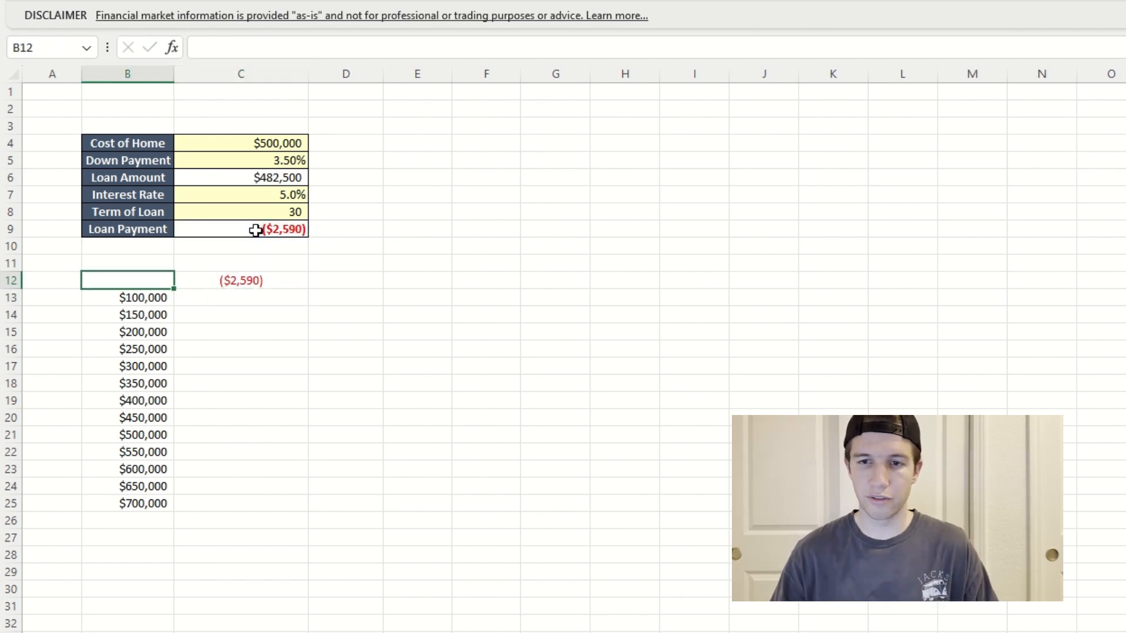
{"action": "key", "text": "shift+Down"}
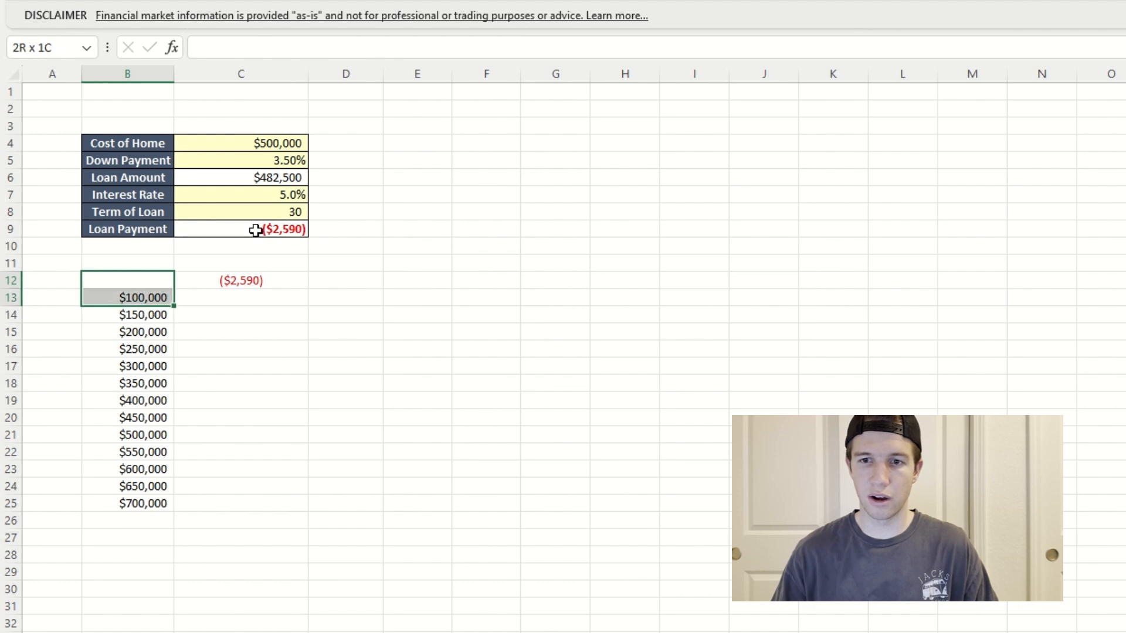
{"action": "key", "text": "ctrl+shift+Down"}
{"action": "key", "text": "shift+Right"}
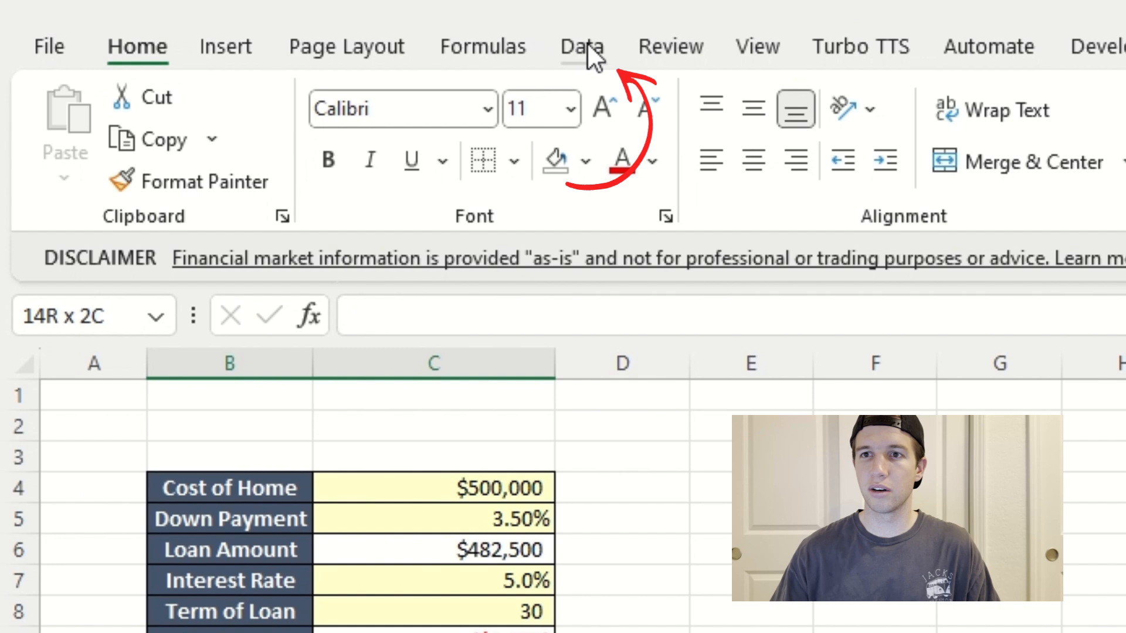
{"action": "left_click", "coordinate": [583, 49]}
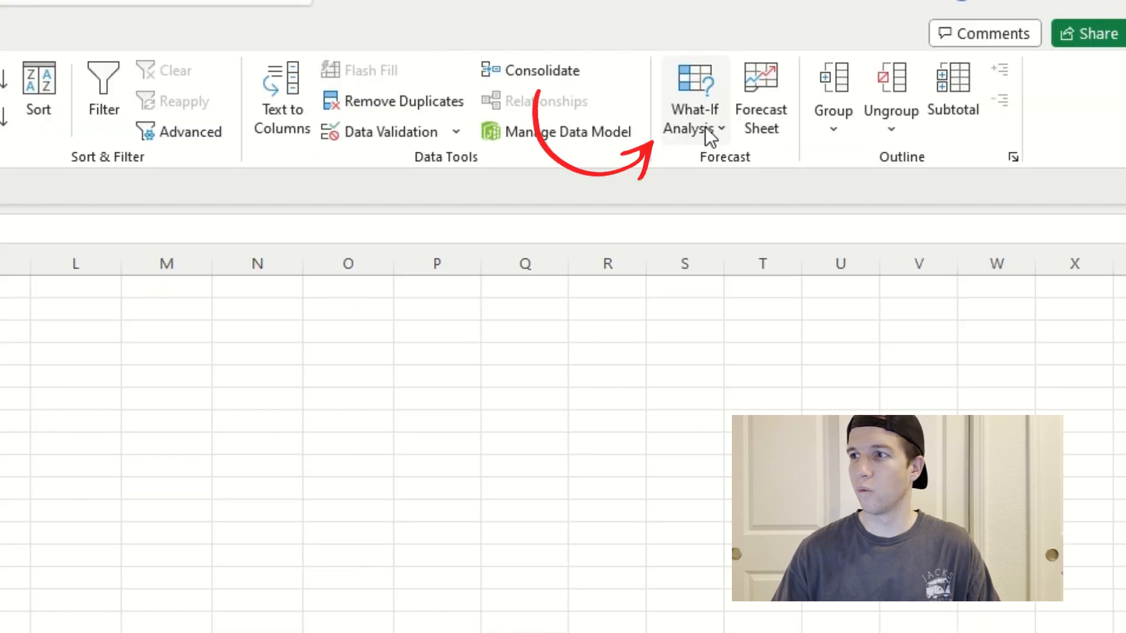
{"action": "left_click", "coordinate": [705, 130]}
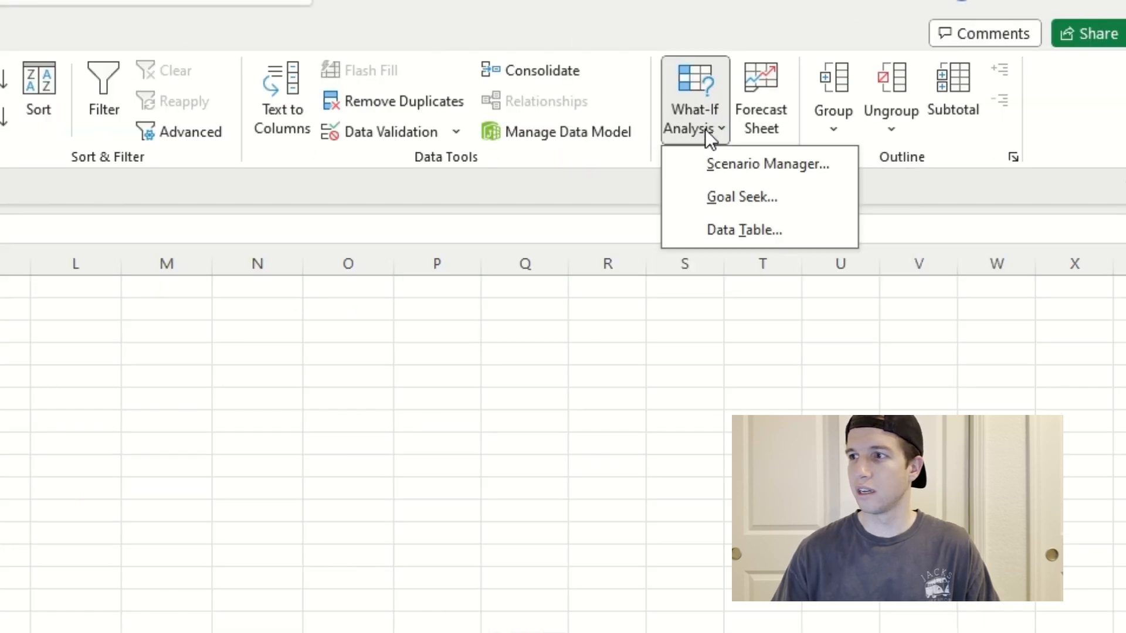
{"action": "left_click", "coordinate": [727, 230]}
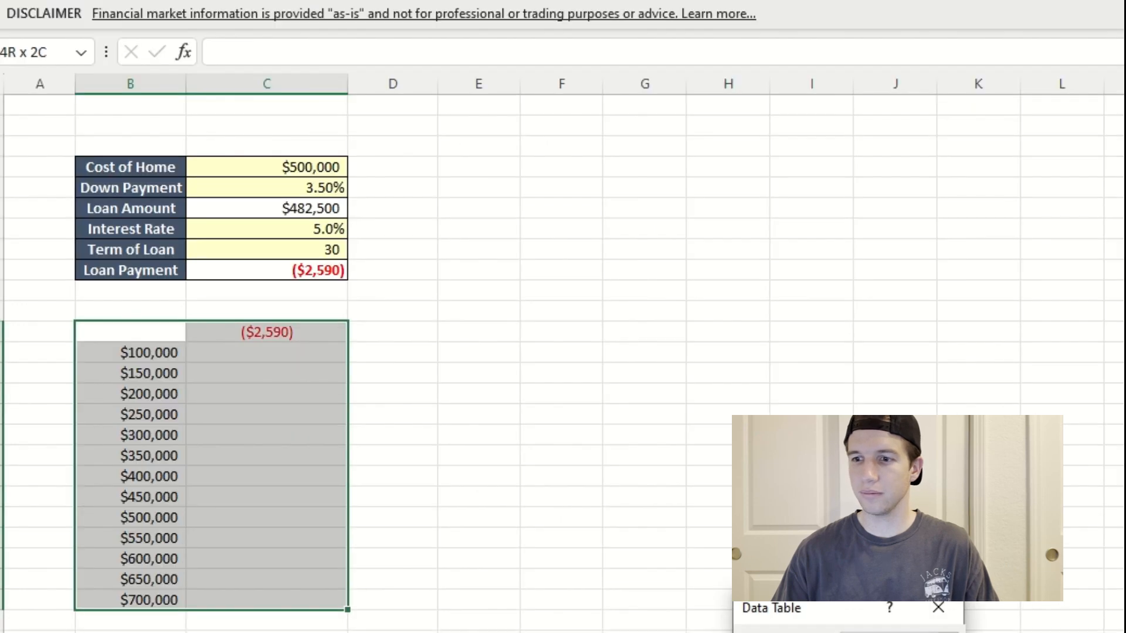
{"action": "left_click_drag", "start_coordinate": [844, 621], "coordinate": [585, 360]}
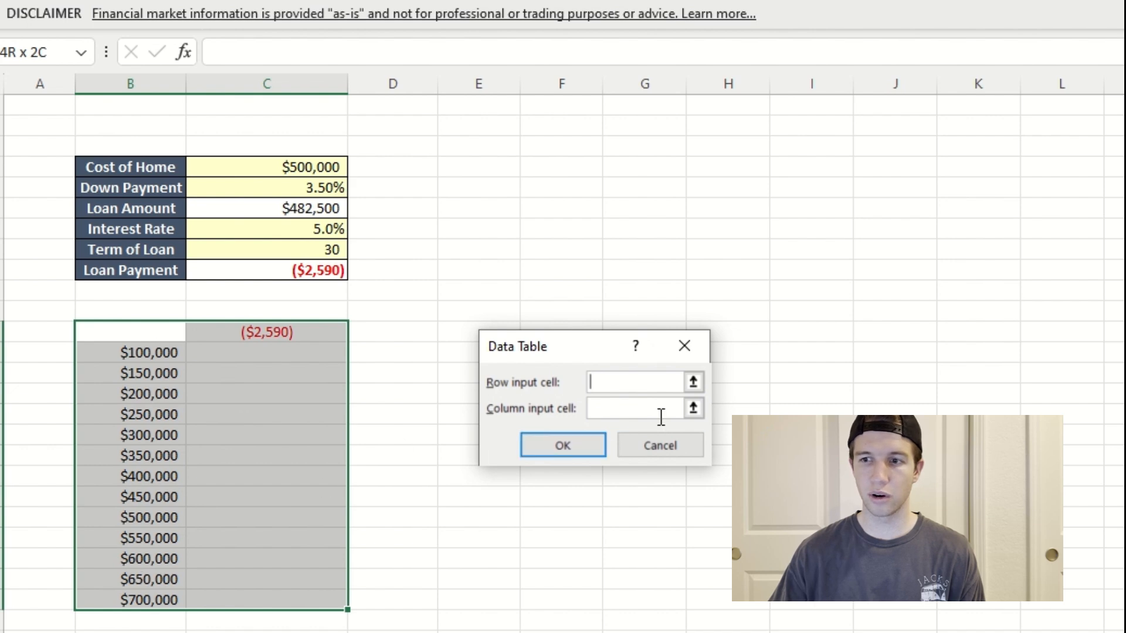
{"action": "left_click", "coordinate": [692, 409]}
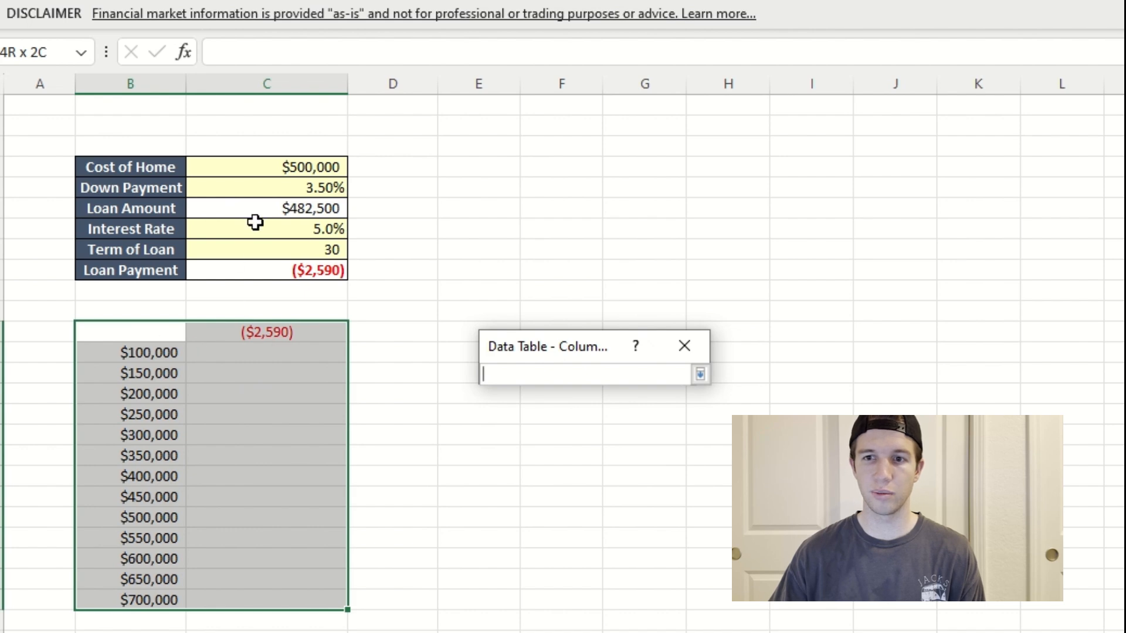
{"action": "left_click", "coordinate": [295, 210]}
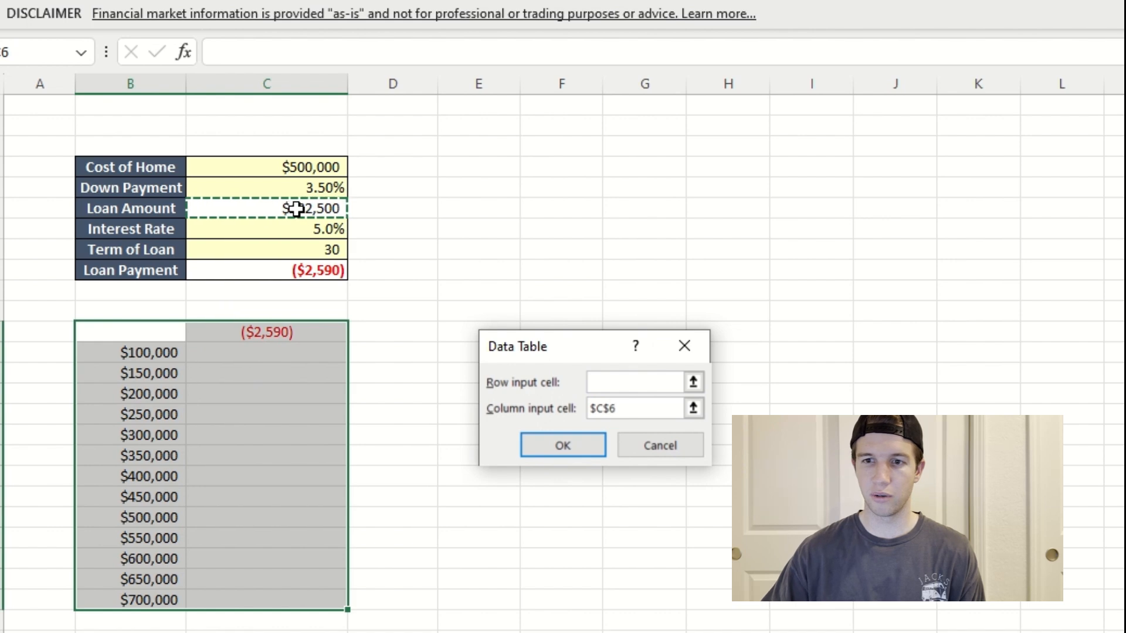
{"action": "key", "text": "Return"}
- Show the data table results in C13:C25 without decimals and centre them
{"action": "key", "text": "alt+h"}
{"action": "key", "text": "9"}
{"action": "key", "text": "alt+h"}
{"action": "key", "text": "9"}
{"action": "key", "text": "alt+h"}
{"action": "key", "text": "a"}
{"action": "key", "text": "c"}
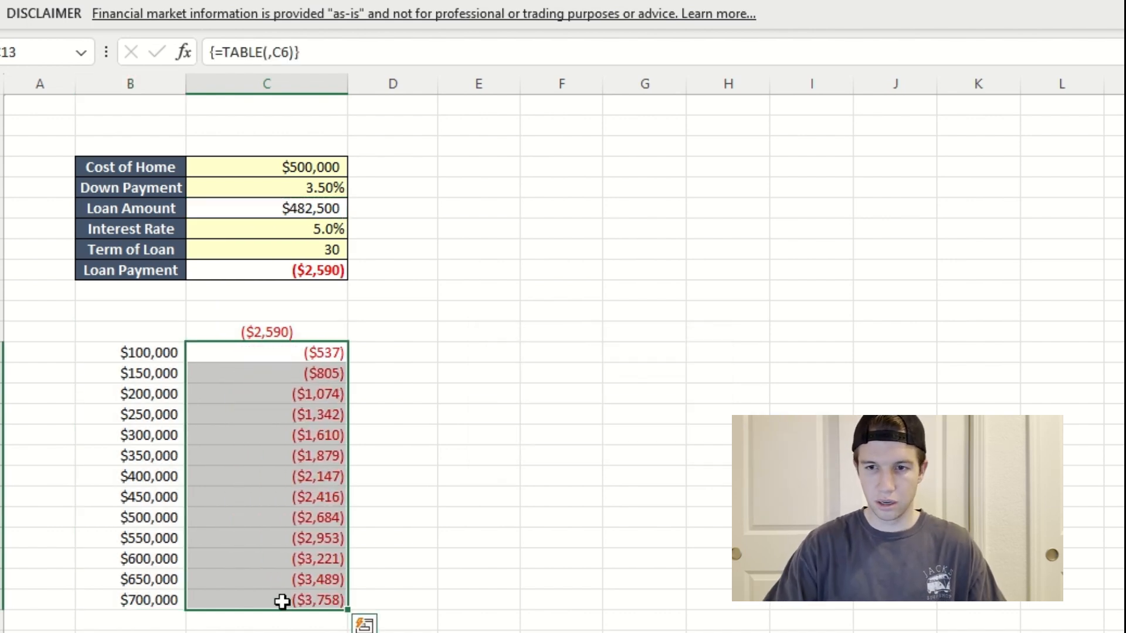
- Centre the payment results in C13:C25 within their cells
{"action": "key", "text": "alt+h"}
{"action": "key", "text": "a"}
{"action": "key", "text": "c"}
{"action": "left_click", "coordinate": [310, 524]}
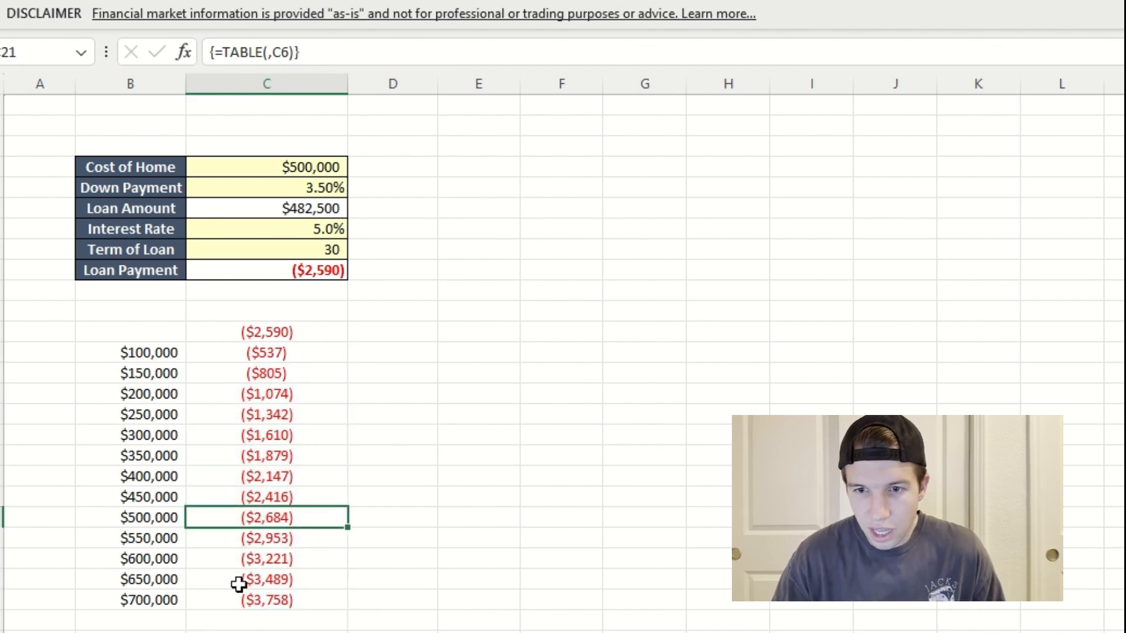
{"action": "left_click_drag", "start_coordinate": [173, 582], "coordinate": [228, 580]}
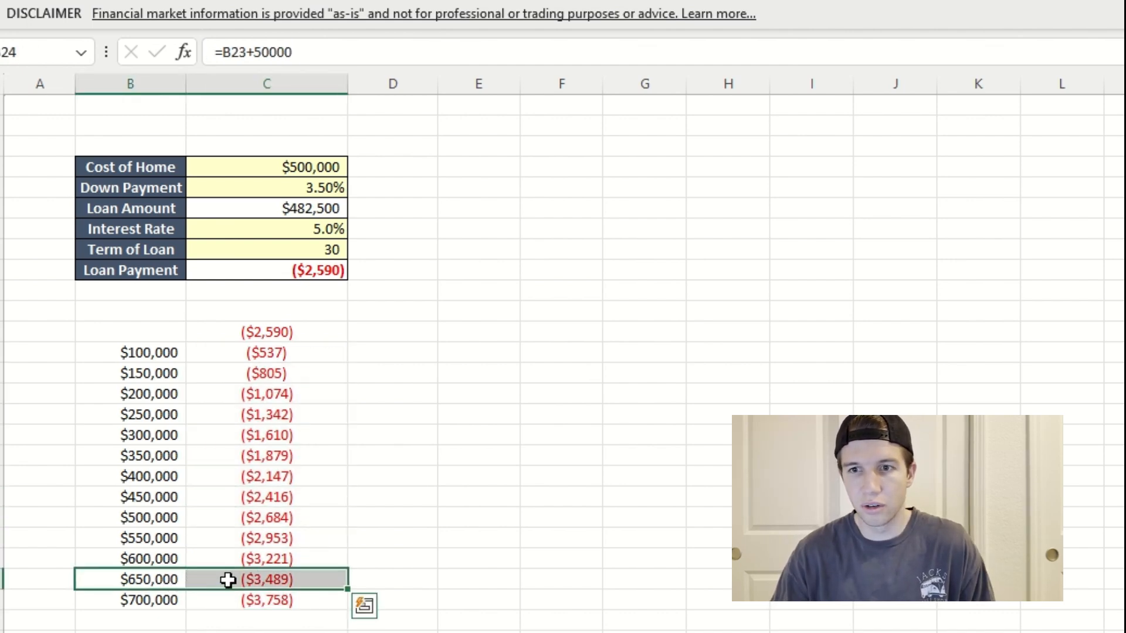
{"action": "left_click", "coordinate": [304, 584]}
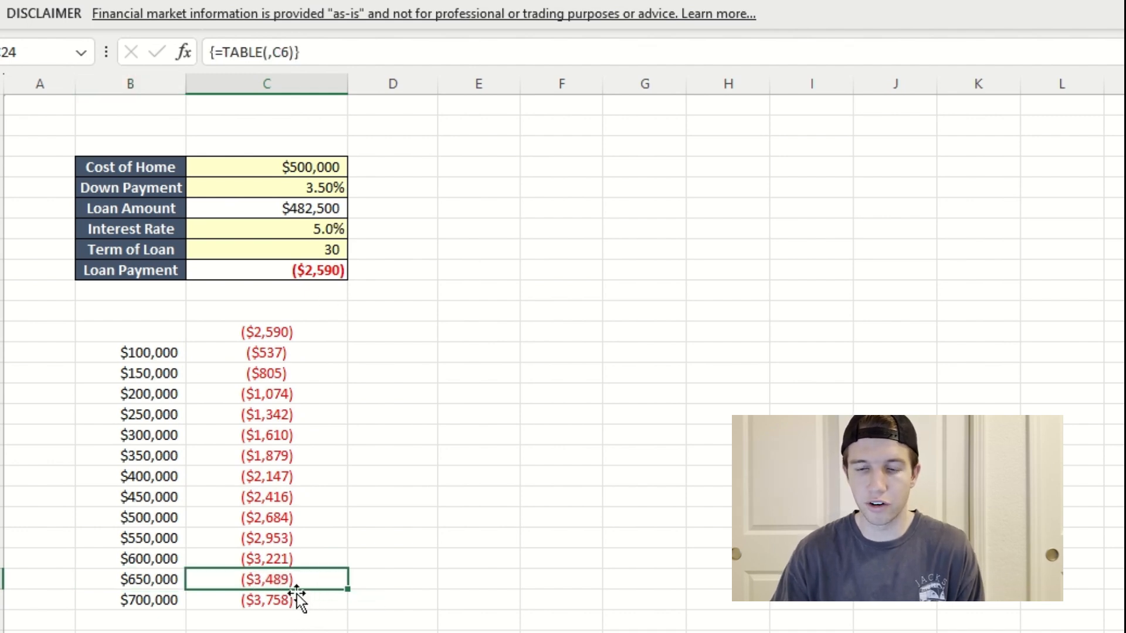
{"action": "left_click_drag", "start_coordinate": [241, 351], "coordinate": [249, 598]}
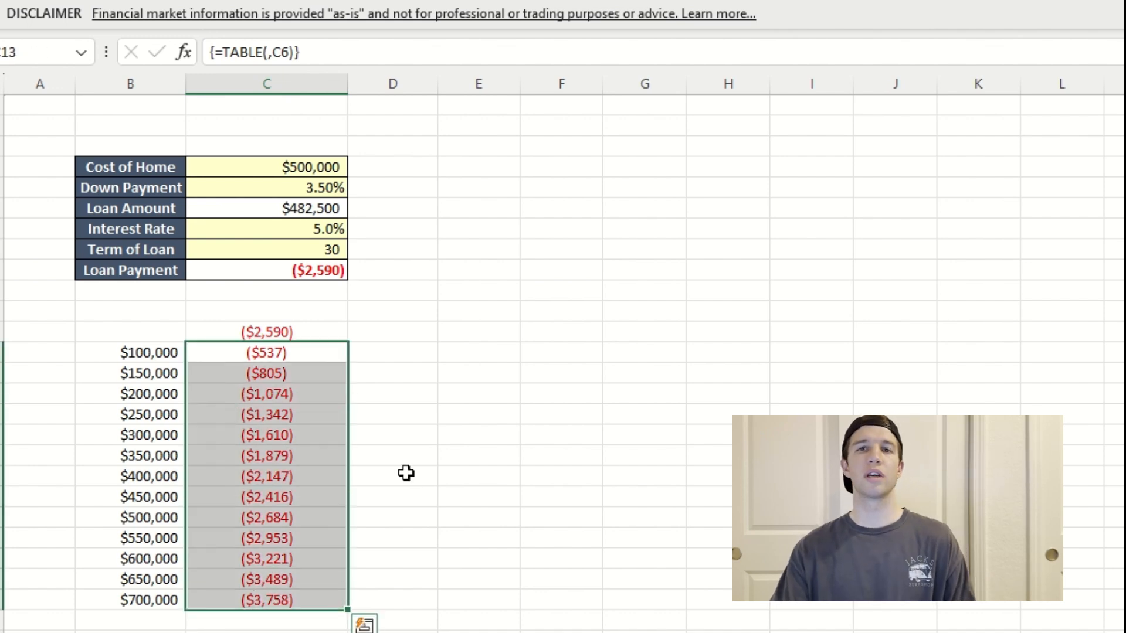
{"action": "left_click", "coordinate": [406, 473]}
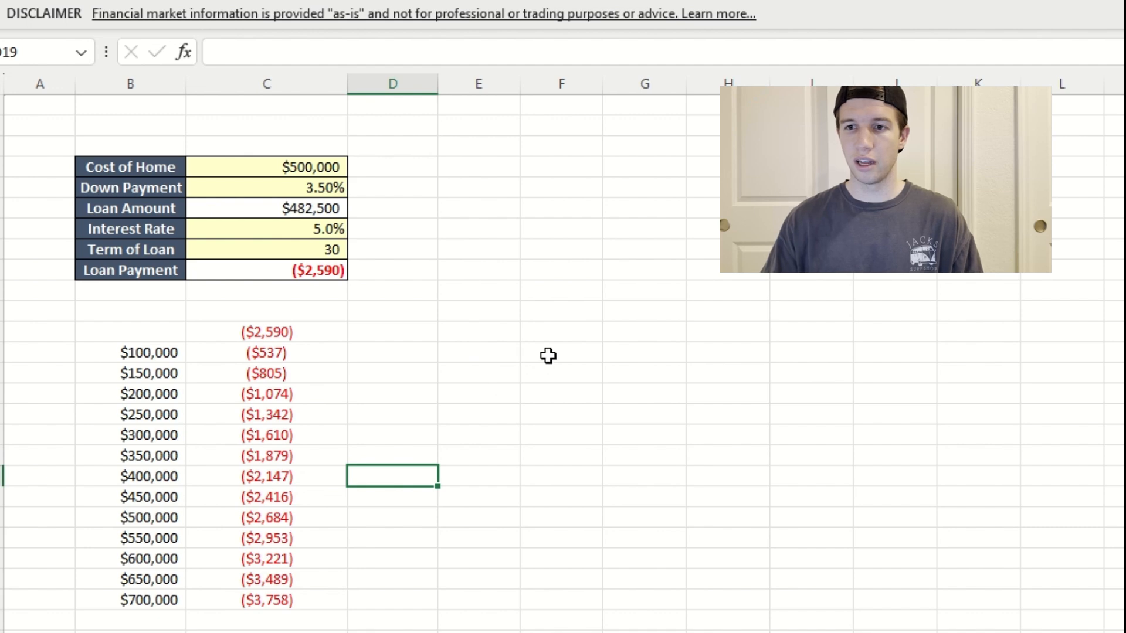
- Enter 100000 in F14 as the first loan amount, formatted as currency without decimals
{"action": "left_click", "coordinate": [559, 373]}
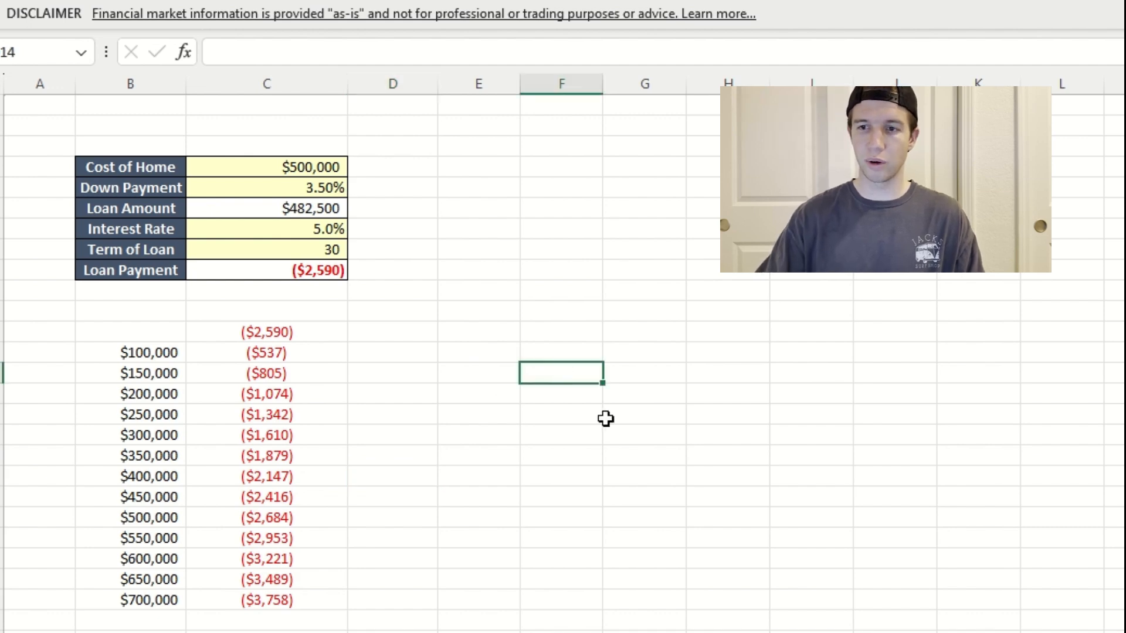
{"action": "type", "text": "1000000"}
{"action": "key", "text": "Return"}
{"action": "key", "text": "Up"}
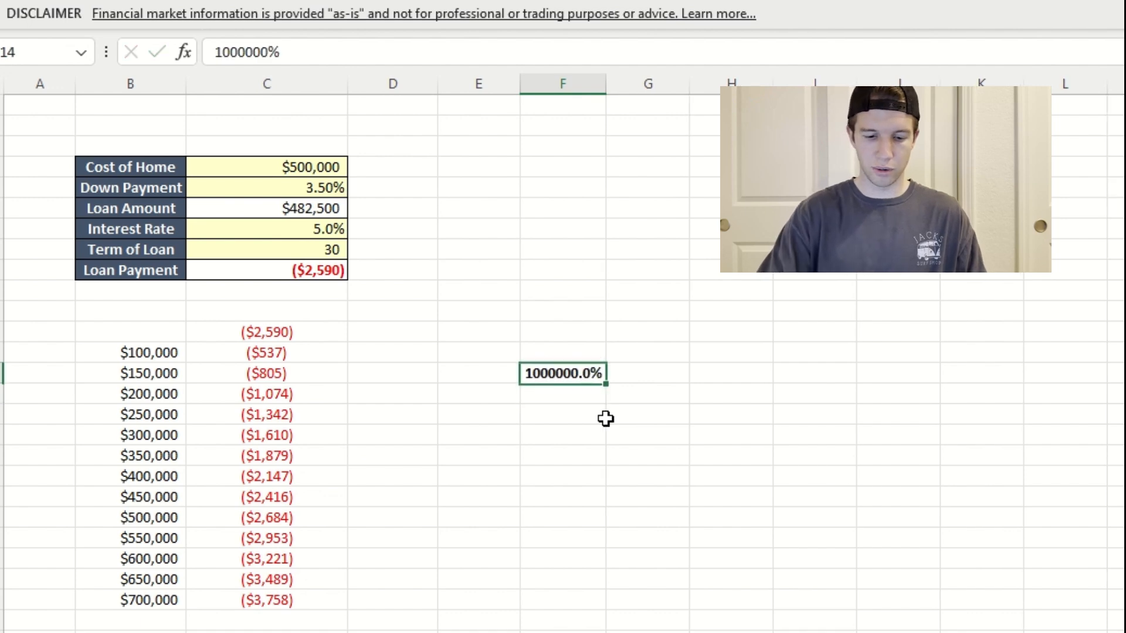
{"action": "key", "text": "ctrl+shift+4"}
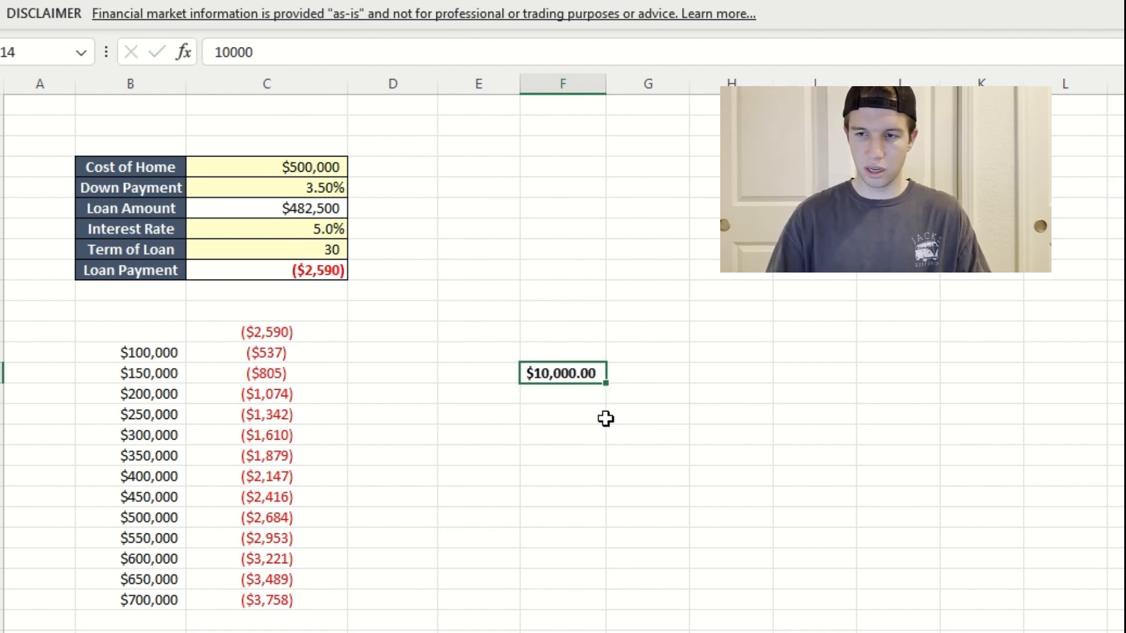
{"action": "type", "text": "100000"}
{"action": "key", "text": "Return"}
{"action": "key", "text": "Up"}
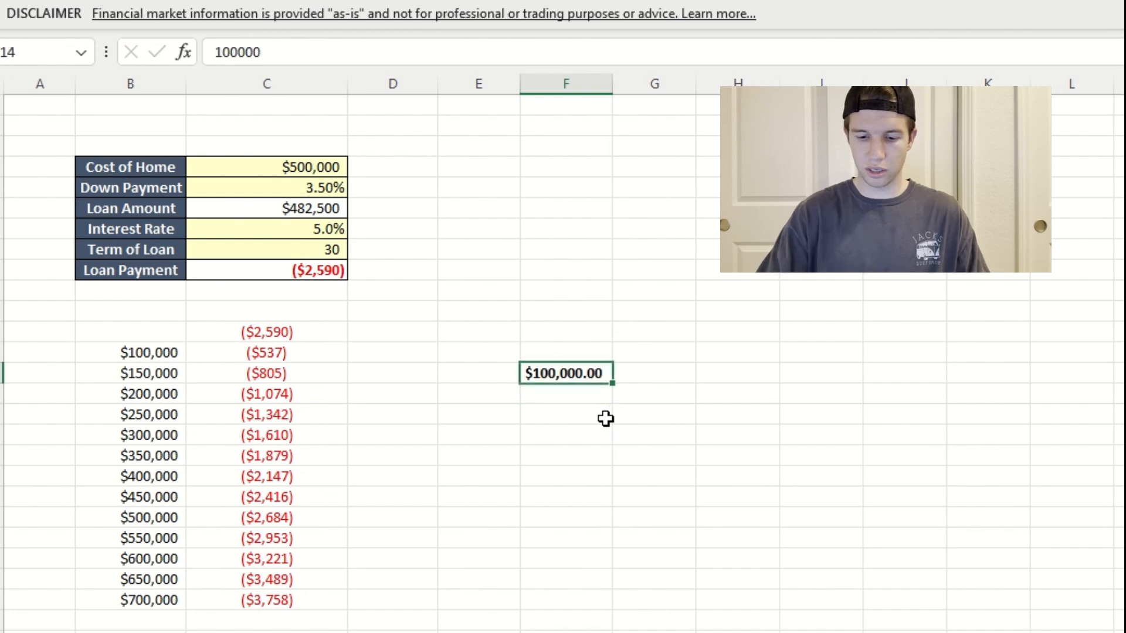
{"action": "key", "text": "alt+h"}
{"action": "key", "text": "9"}
{"action": "key", "text": "alt+h"}
{"action": "key", "text": "9"}
- Enter =F14+50000 in G14 to raise the loan amount by 50,000
{"action": "key", "text": "Right"}
{"action": "type", "text": "="}
{"action": "key", "text": "Left"}
{"action": "type", "text": "+"}
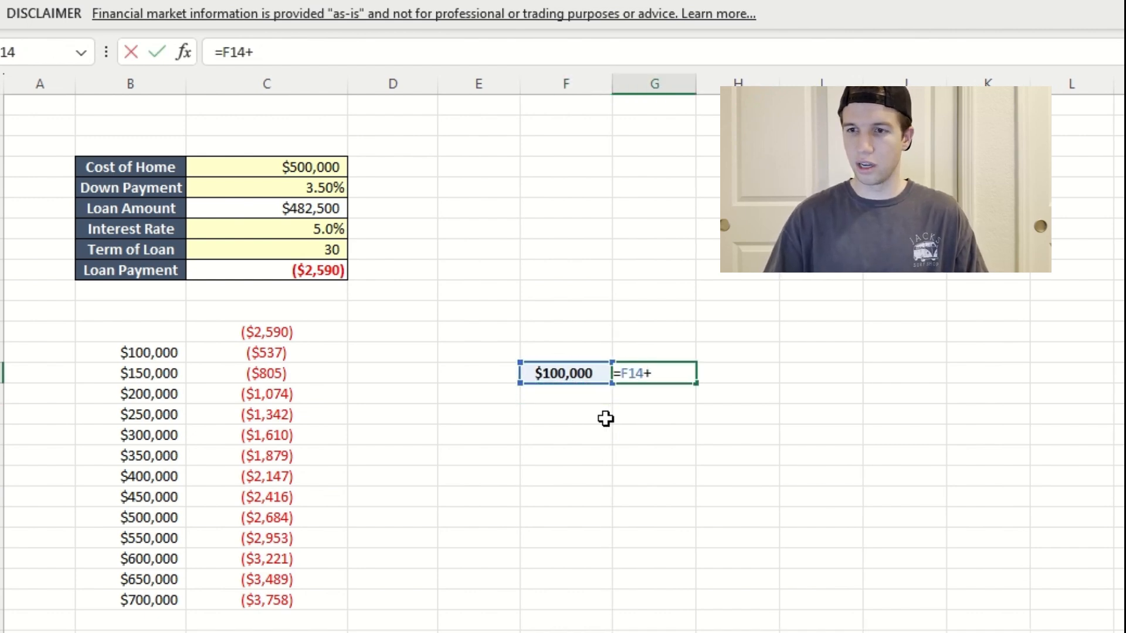
{"action": "type", "text": "50000"}
{"action": "key", "text": "Return"}
{"action": "key", "text": "Up"}
- Copy the G14 formula across row 14 through R14 so the loan amounts run up to $700,000
{"action": "key", "text": "Left"}
{"action": "key", "text": "Right"}
{"action": "key", "text": "ctrl+c"}
{"action": "key", "text": "shift+Right"}
{"action": "key", "text": "shift+Right"}
{"action": "key", "text": "shift+Right"}
{"action": "key", "text": "shift+Right"}
{"action": "key", "text": "shift+Right"}
{"action": "key", "text": "shift+Right"}
{"action": "key", "text": "shift+Right"}
{"action": "key", "text": "shift+Right"}
{"action": "key", "text": "ctrl+v"}
{"action": "key", "text": "Escape"}
{"action": "key", "text": "ctrl+Right"}
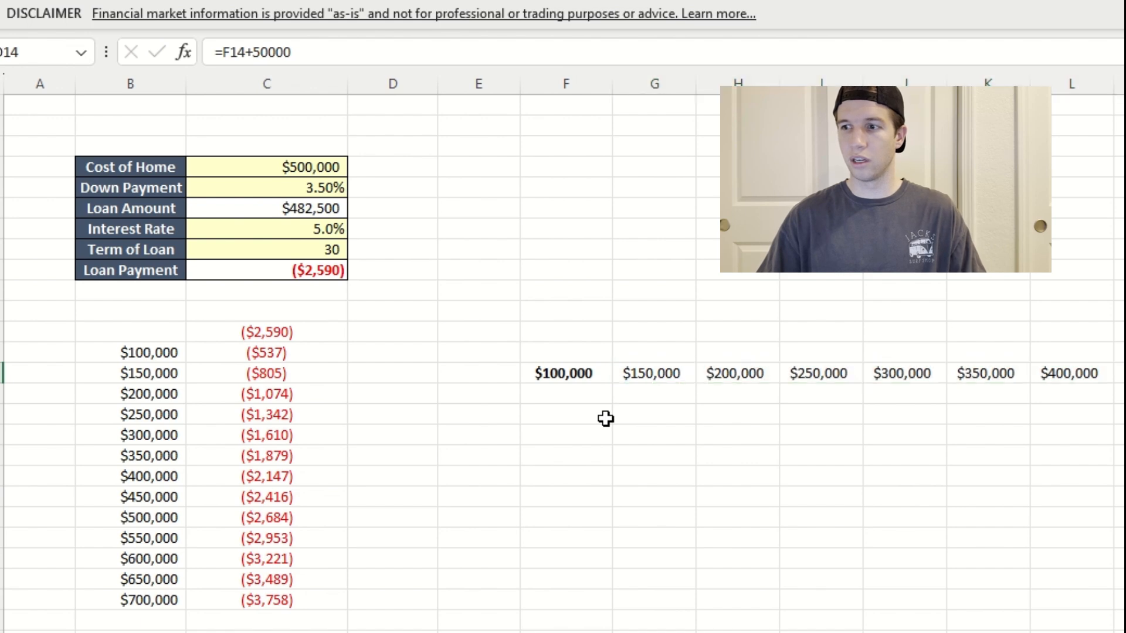
{"action": "key", "text": "Right"}
{"action": "key", "text": "Right"}
{"action": "key", "text": "Right"}
- Enter 2.5% in E15, one column left and one row below F14, as the first interest rate
{"action": "key", "text": "Left"}
{"action": "key", "text": "Left"}
{"action": "key", "text": "Left"}
{"action": "key", "text": "Left"}
{"action": "key", "text": "Left"}
{"action": "key", "text": "Left"}
{"action": "key", "text": "Left"}
{"action": "key", "text": "Left"}
{"action": "key", "text": "Left"}
{"action": "key", "text": "Left"}
{"action": "key", "text": "Left"}
{"action": "key", "text": "Left"}
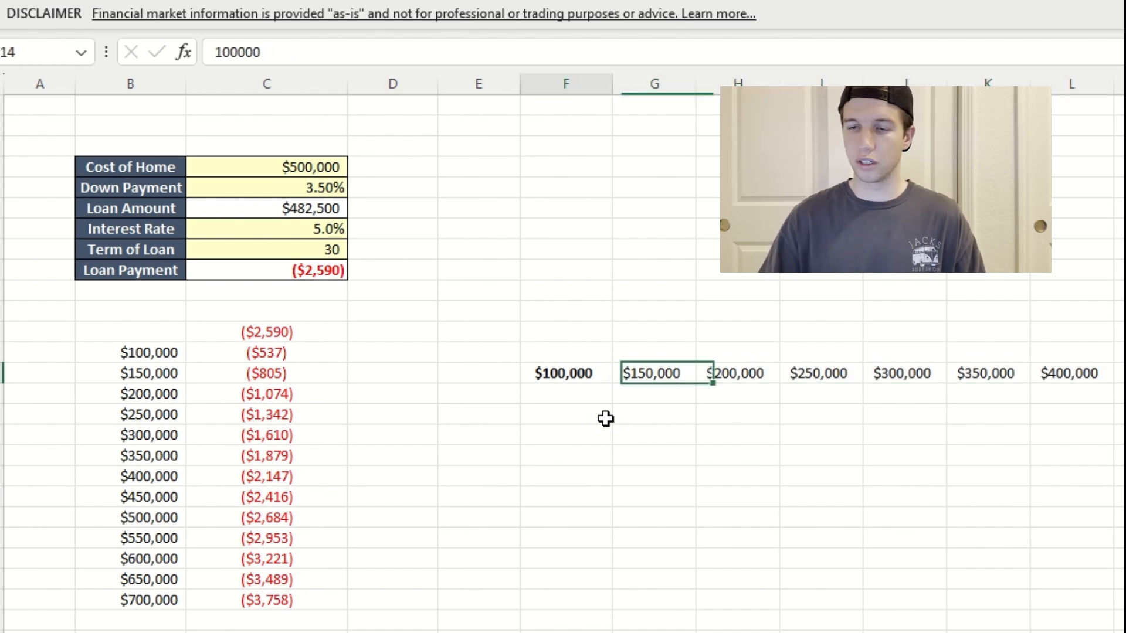
{"action": "key", "text": "Down"}
{"action": "key", "text": "Left"}
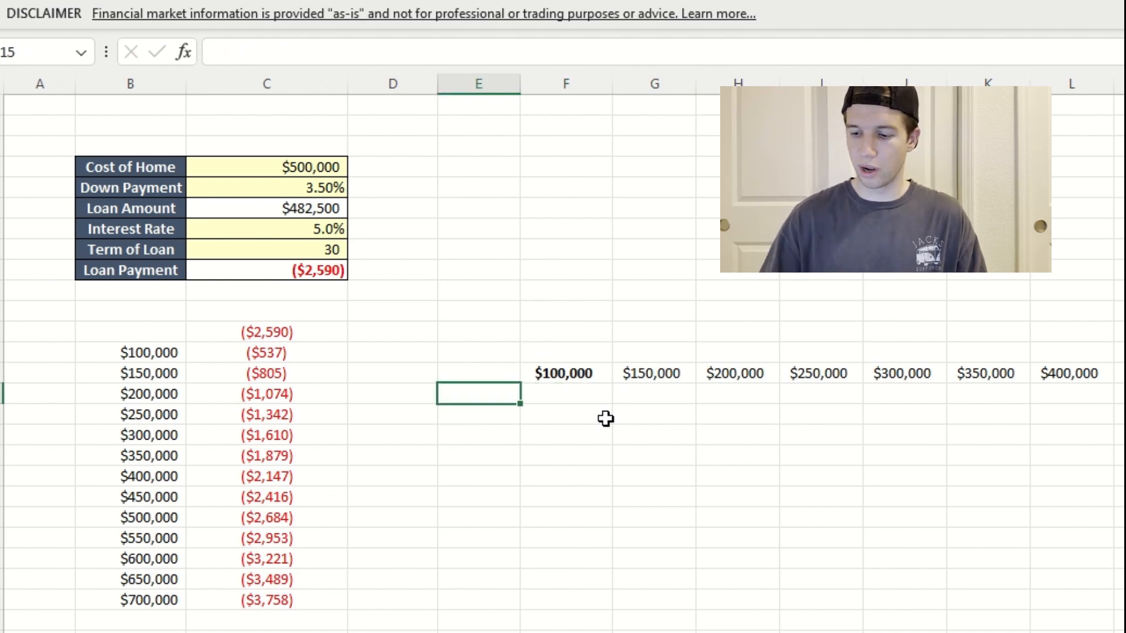
{"action": "type", "text": "2.5"}
{"action": "key", "text": "Return"}
{"action": "key", "text": "Up"}
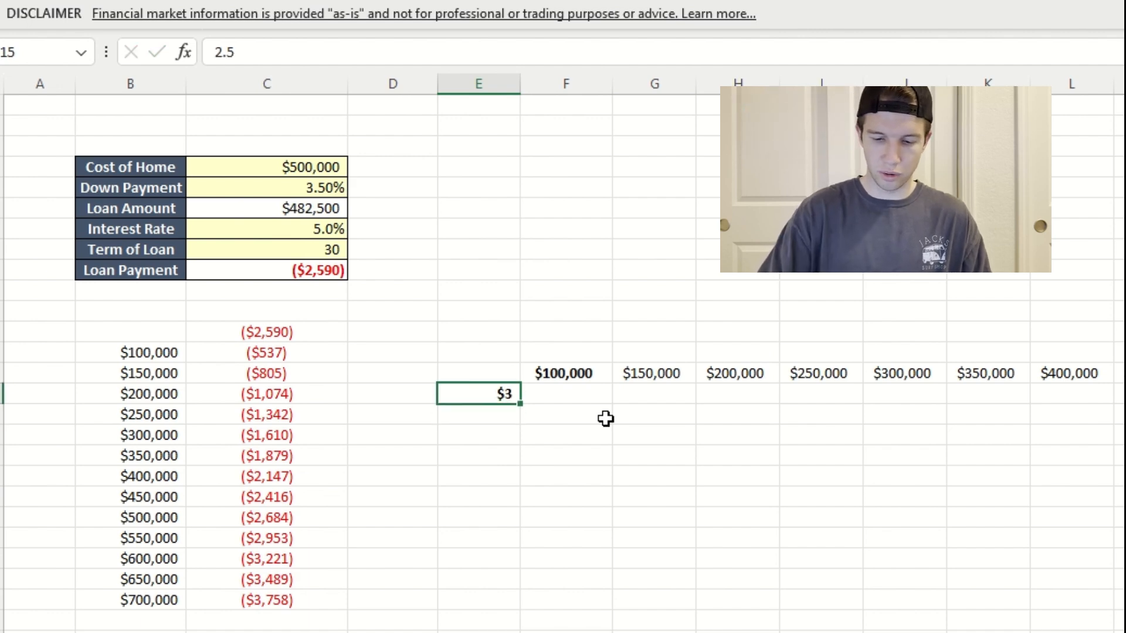
{"action": "key", "text": "ctrl+shift+5"}
{"action": "type", "text": "2.5"}
{"action": "key", "text": "Return"}
- Enter =E15+0.005 in E16 to raise the interest rate by half a percentage point
{"action": "type", "text": "="}
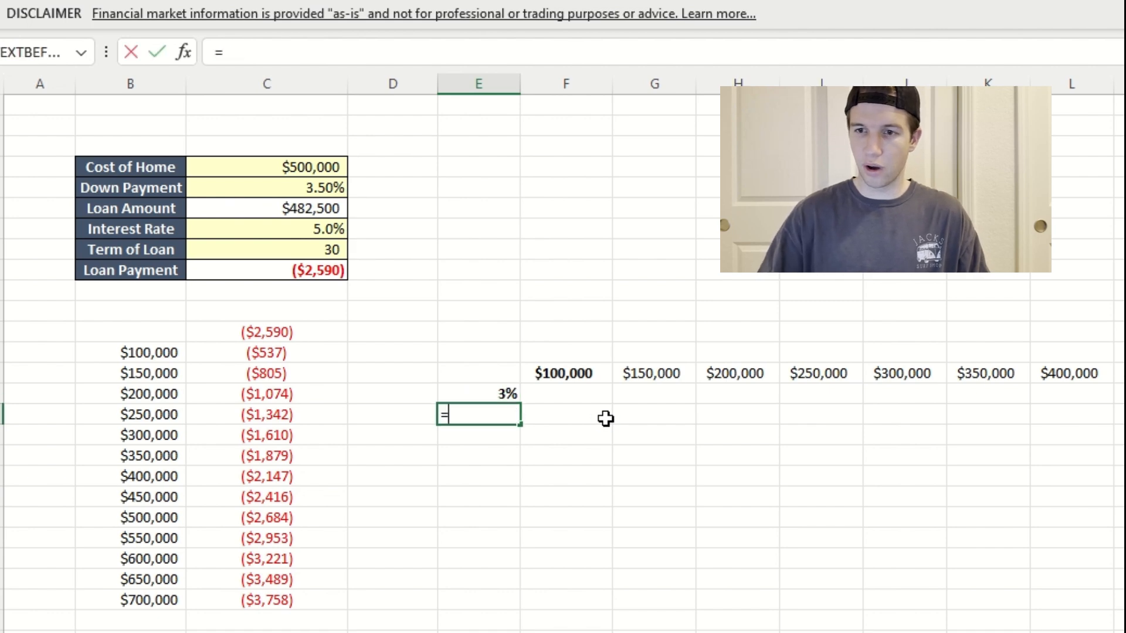
{"action": "key", "text": "Up"}
{"action": "type", "text": "+..05"}
{"action": "key", "text": "BackSpace"}
{"action": "key", "text": "BackSpace"}
{"action": "key", "text": "BackSpace"}
{"action": "type", "text": "00"}
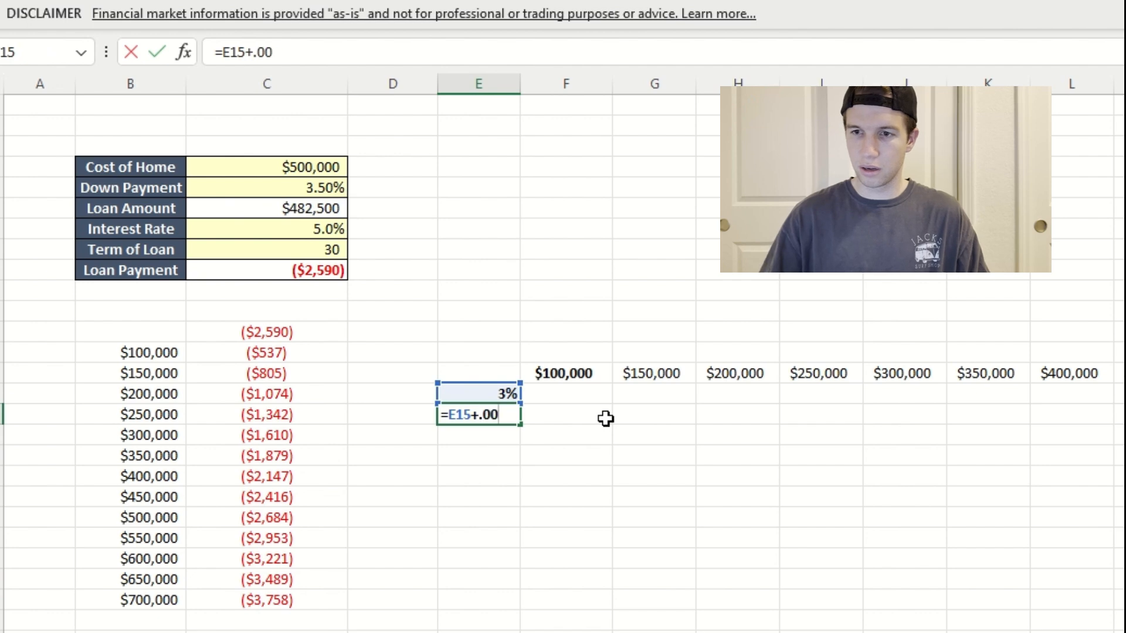
{"action": "type", "text": "5"}
{"action": "key", "text": "Return"}
{"action": "key", "text": "Up"}
- Copy the E16 rate formula down through E23
{"action": "key", "text": "ctrl+c"}
{"action": "key", "text": "shift+Down"}
{"action": "key", "text": "shift+Down"}
{"action": "key", "text": "shift+Down"}
{"action": "key", "text": "shift+Down"}
{"action": "key", "text": "shift+Down"}
{"action": "key", "text": "shift+Down"}
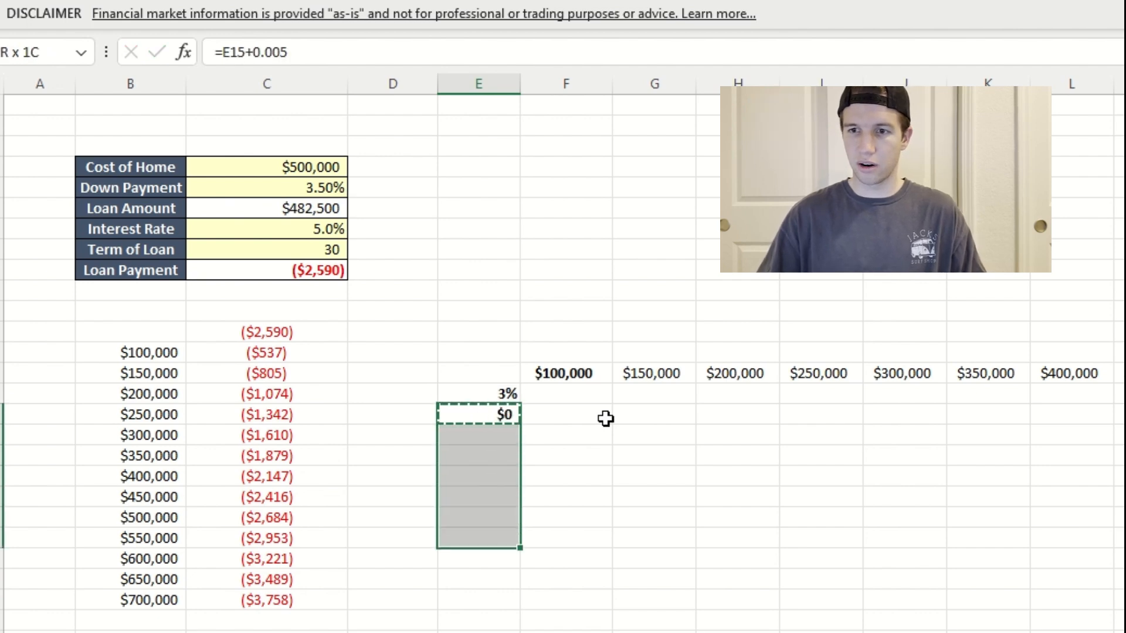
{"action": "key", "text": "shift+Down"}
{"action": "key", "text": "ctrl+v"}
- Format the interest rates in E15:E23 as percentages with one decimal place and centre them
{"action": "key", "text": "Up"}
{"action": "key", "text": "shift+Down"}
{"action": "key", "text": "shift+Down"}
{"action": "key", "text": "shift+Down"}
{"action": "key", "text": "shift+Down"}
{"action": "key", "text": "shift+Down"}
{"action": "key", "text": "shift+Down"}
{"action": "key", "text": "shift+Down"}
{"action": "key", "text": "shift+Down"}
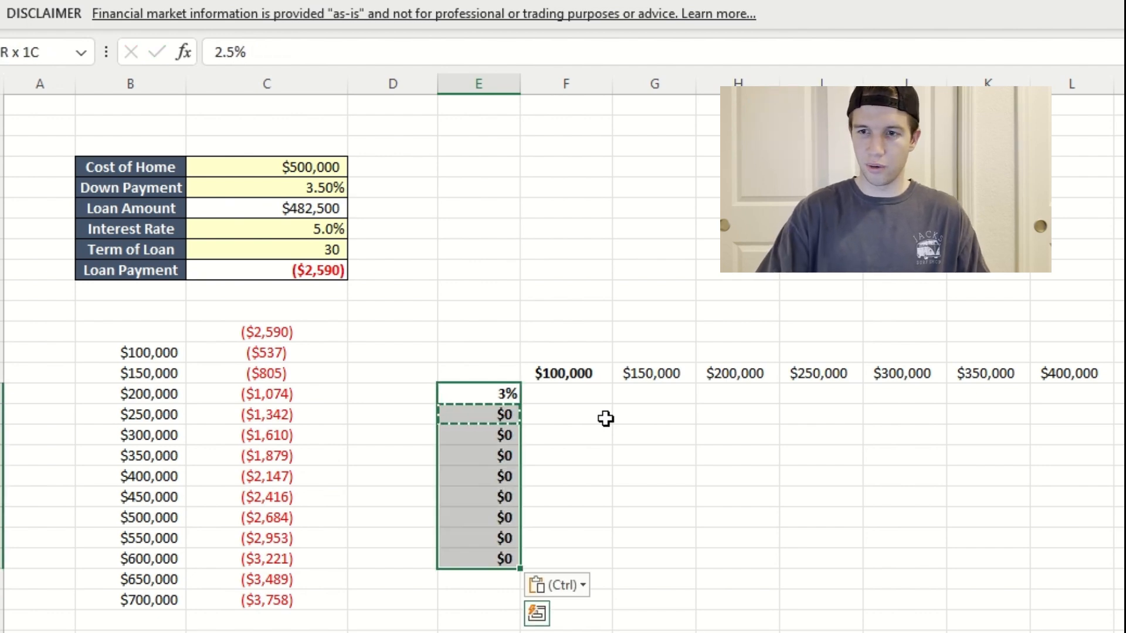
{"action": "key", "text": "ctrl+shift+5"}
{"action": "key", "text": "alt"}
{"action": "key", "text": "h"}
{"action": "key", "text": "0"}
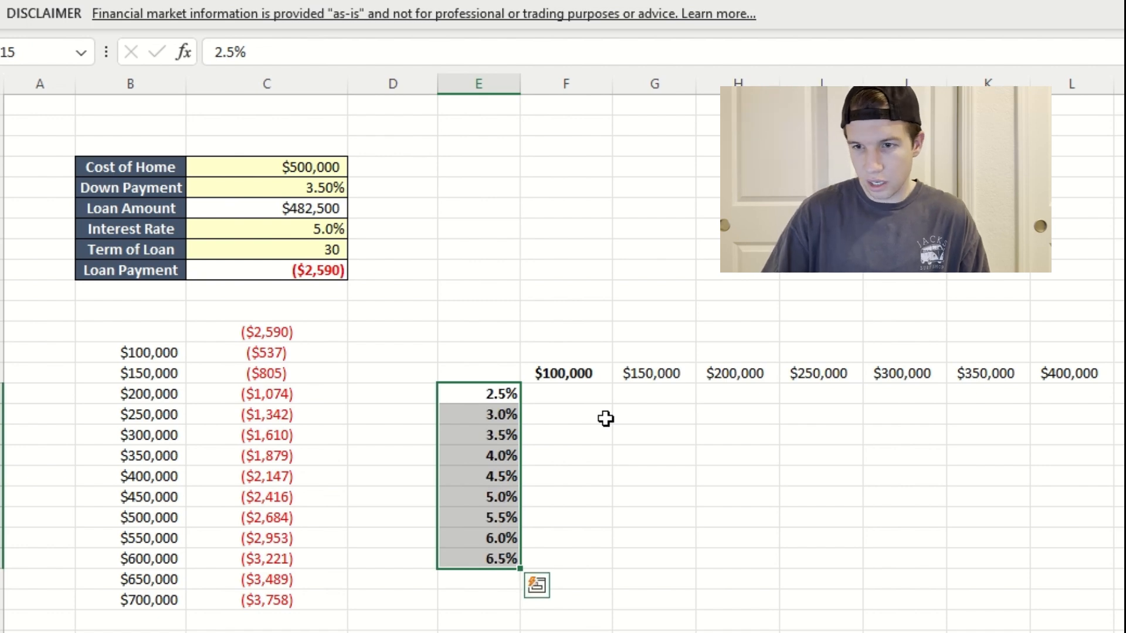
{"action": "key", "text": "alt+h"}
{"action": "key", "text": "a"}
{"action": "key", "text": "c"}
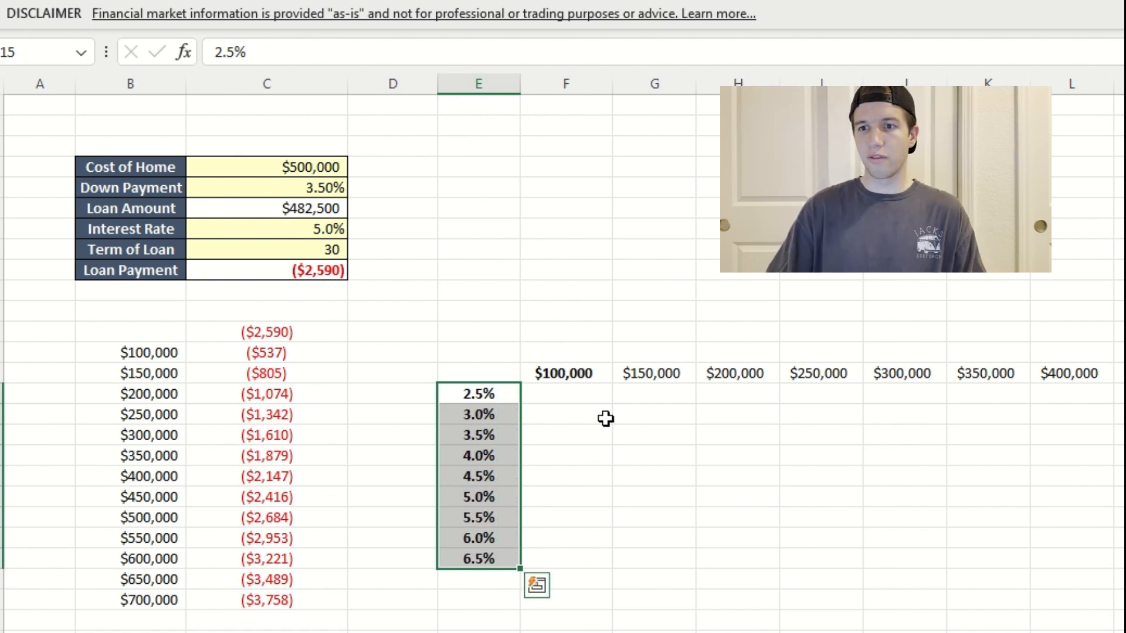
{"action": "key", "text": "Up"}
{"action": "key", "text": "Right"}
{"action": "key", "text": "ctrl+shift+Right"}
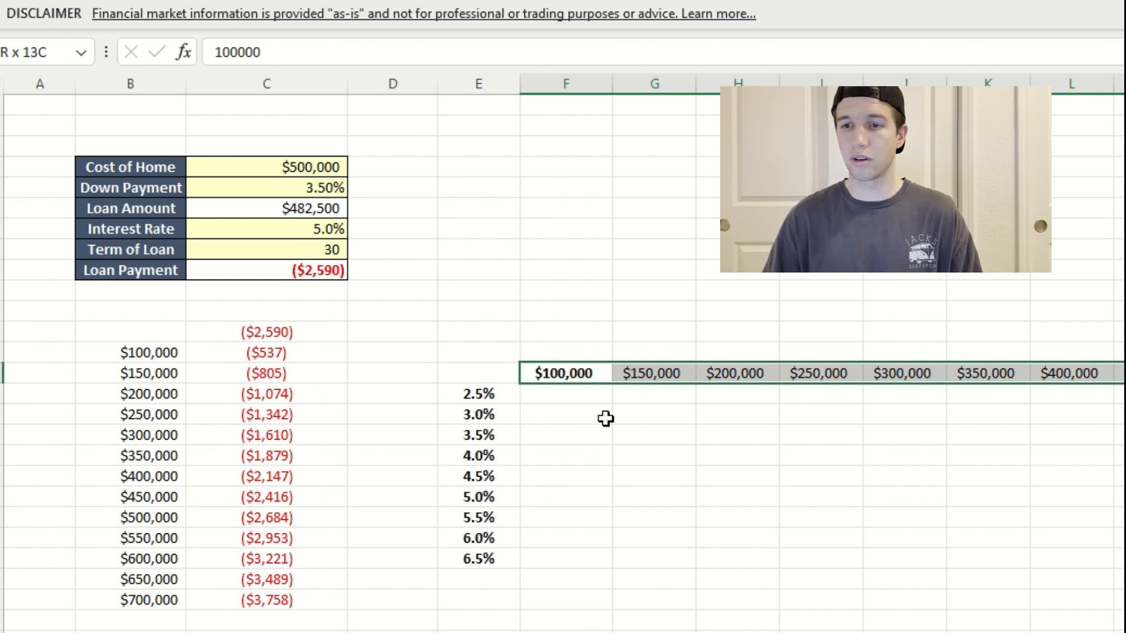
- Extend the interest rate series by one more row to 7.0% in E24
{"action": "key", "text": "Left"}
{"action": "key", "text": "Down"}
{"action": "key", "text": "ctrl+shift+Down"}
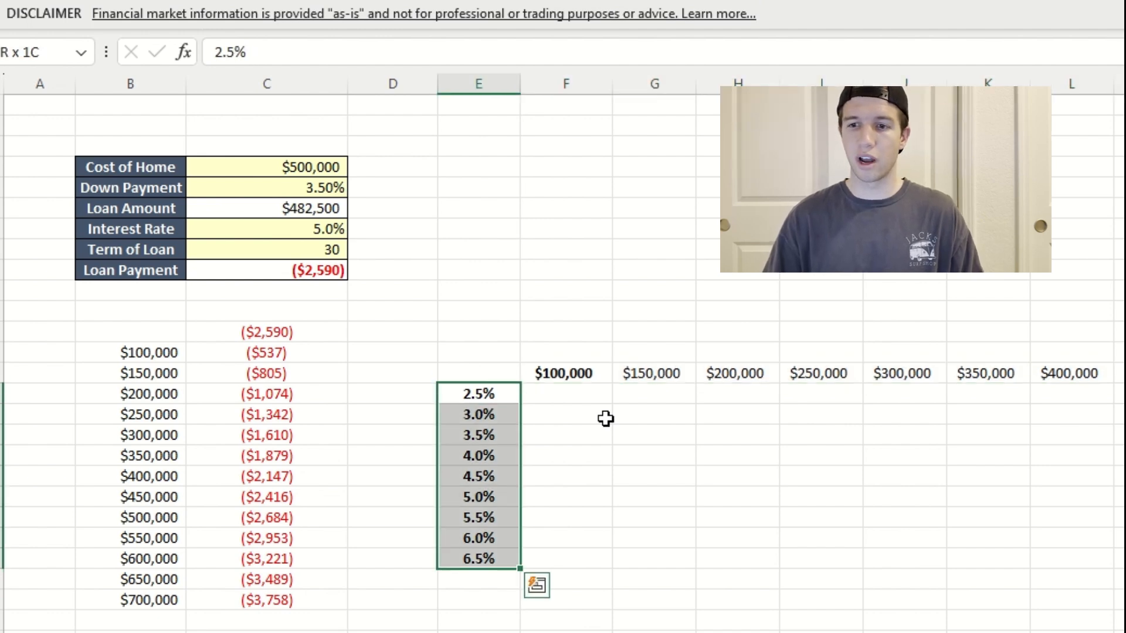
{"action": "key", "text": "ctrl+Down"}
{"action": "key", "text": "ctrl+c"}
{"action": "key", "text": "Down"}
{"action": "key", "text": "ctrl+v"}
{"action": "key", "text": "Escape"}
- Link corner cell E14, where the rates and loan amounts meet, to the Loan Payment with =C9
{"action": "key", "text": "ctrl+Up"}
{"action": "key", "text": "Up"}
{"action": "type", "text": "="}
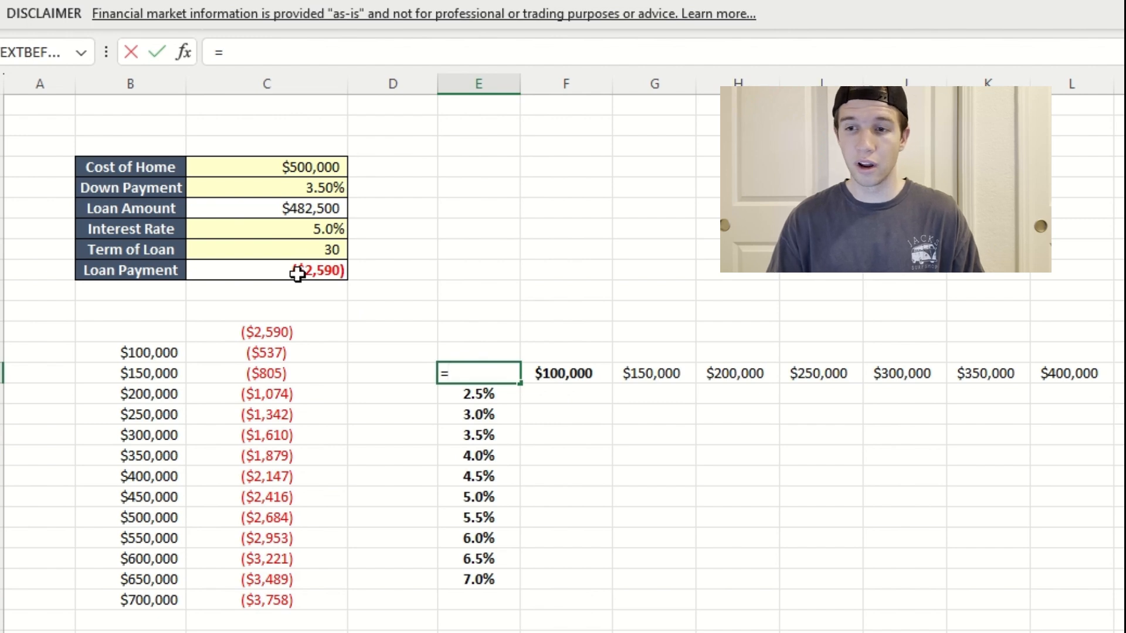
{"action": "left_click", "coordinate": [298, 274]}
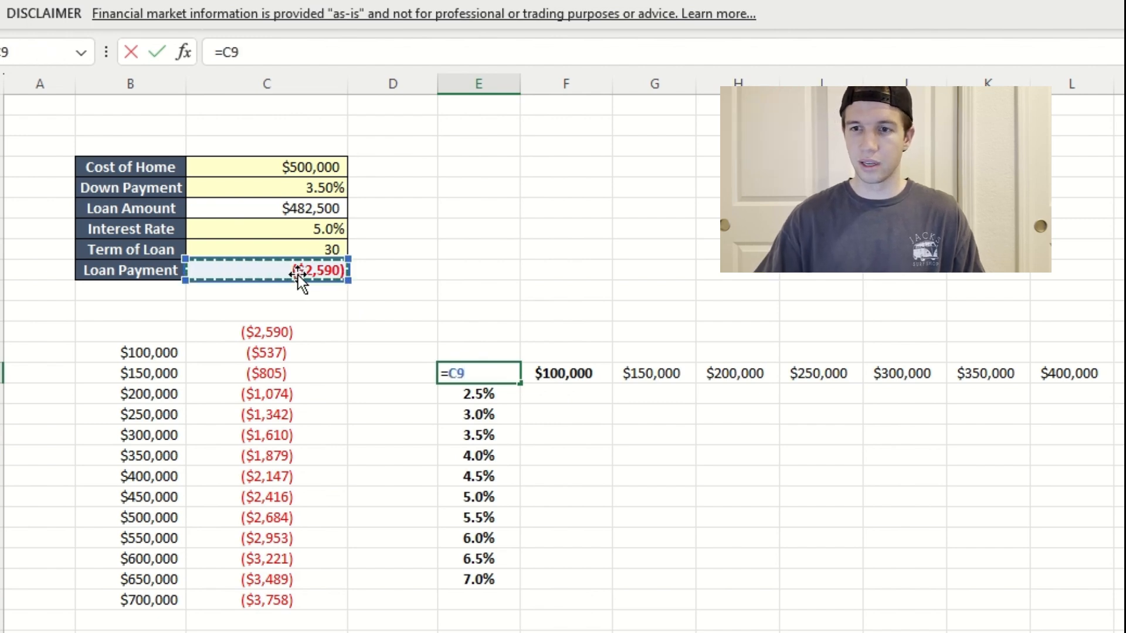
{"action": "key", "text": "Return"}
{"action": "key", "text": "Up"}
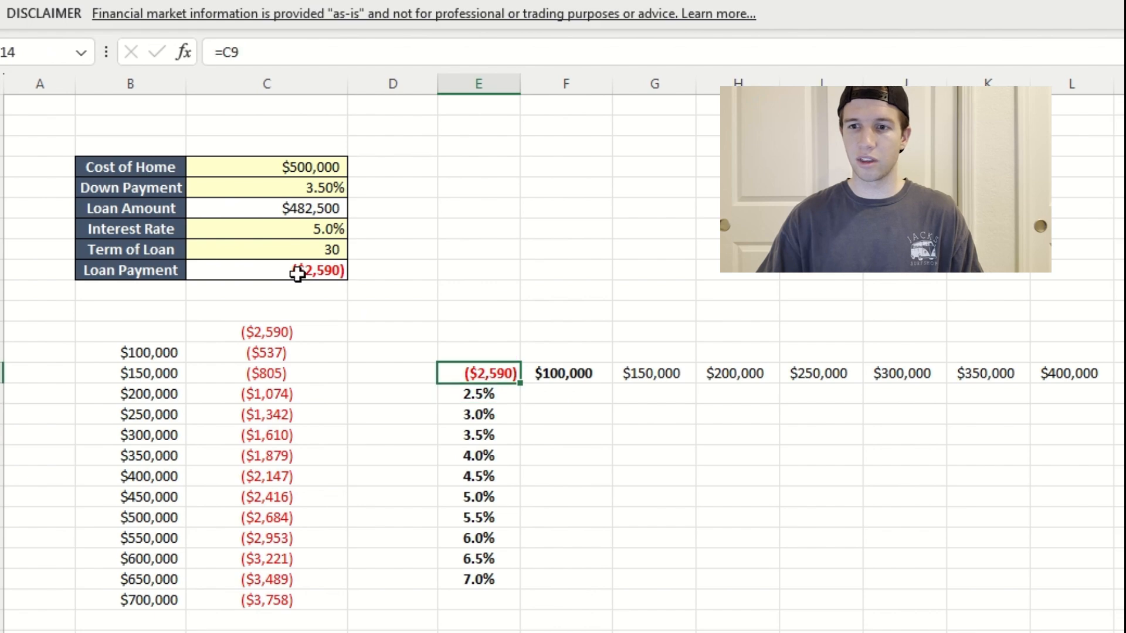
- Create a What-If Data Table over E14:R24 with C6 (Loan Amount) as row input and C7 (Interest Rate) as column input
{"action": "key", "text": "ctrl+shift+Down"}
{"action": "key", "text": "ctrl+shift+Right"}
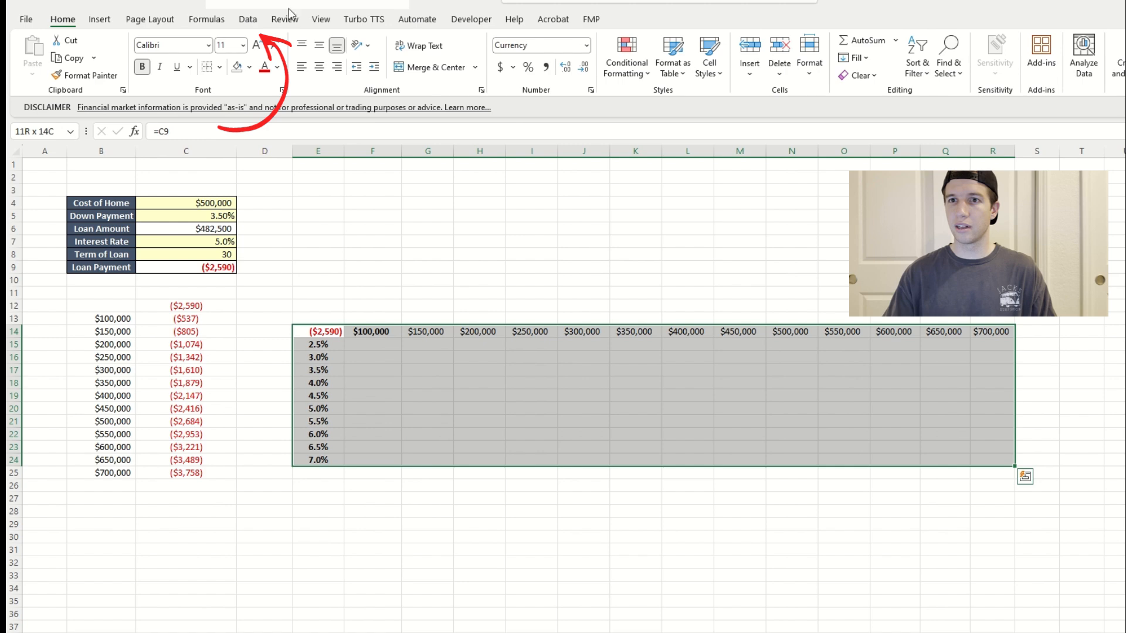
{"action": "left_click", "coordinate": [248, 19]}
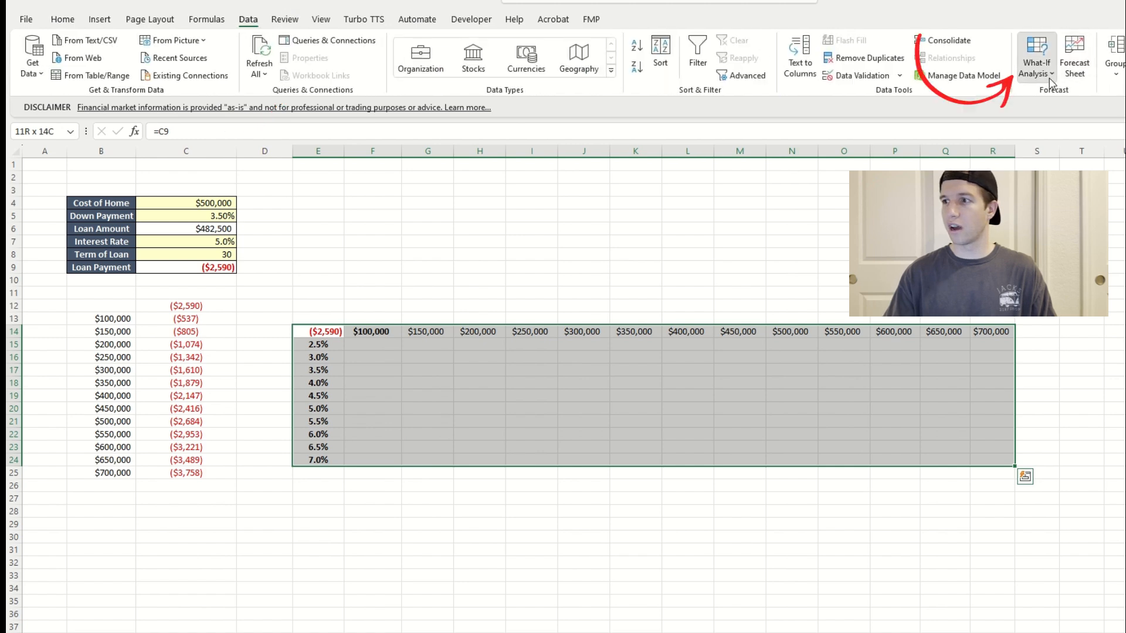
{"action": "left_click", "coordinate": [1037, 66]}
{"action": "left_click", "coordinate": [1050, 134]}
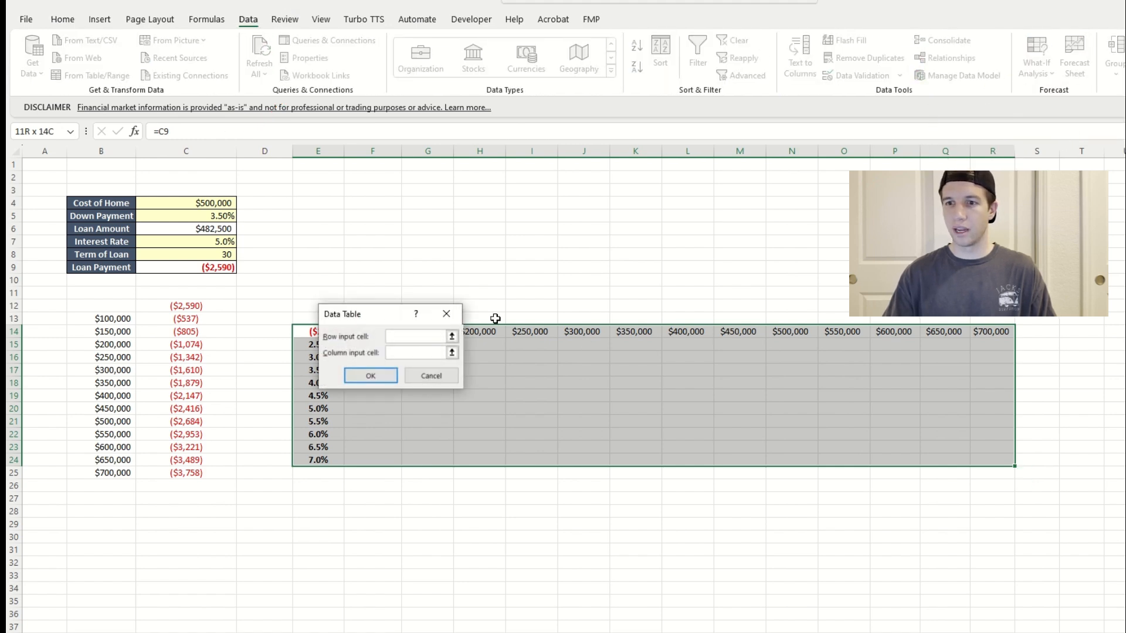
{"action": "left_click_drag", "start_coordinate": [381, 317], "coordinate": [438, 238]}
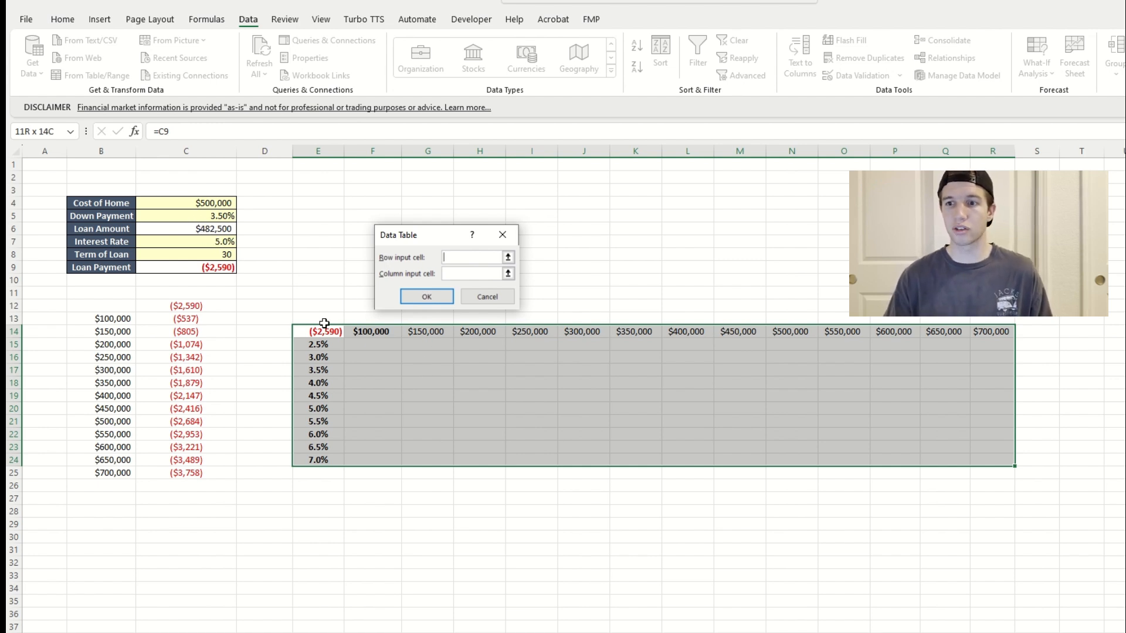
{"action": "left_click", "coordinate": [508, 258]}
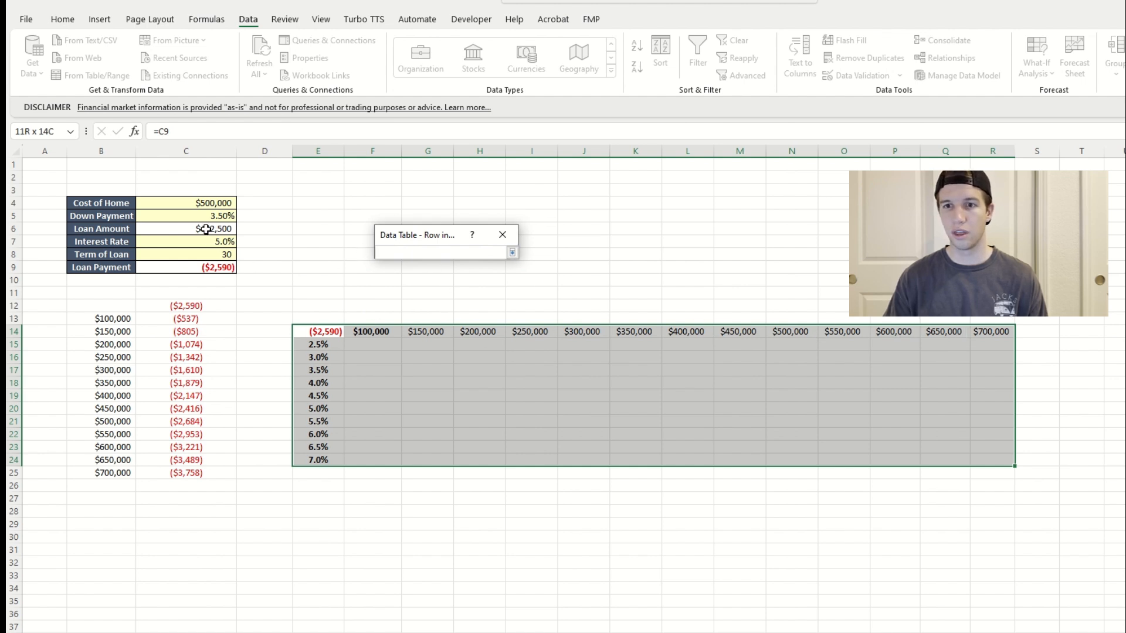
{"action": "left_click", "coordinate": [206, 230]}
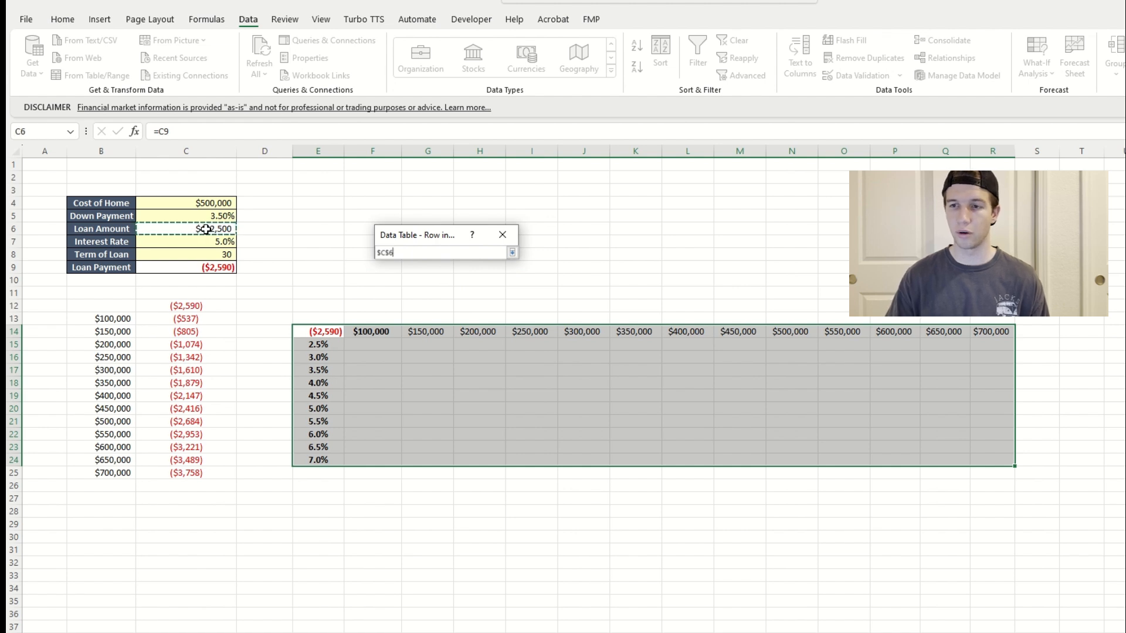
{"action": "key", "text": "Return"}
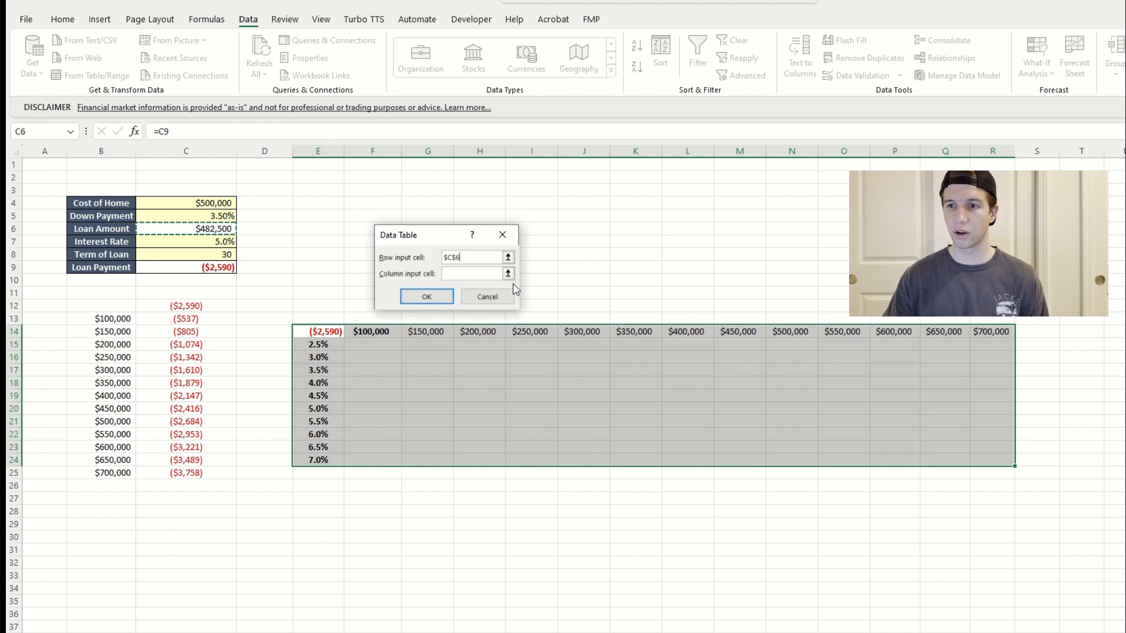
{"action": "left_click", "coordinate": [508, 273]}
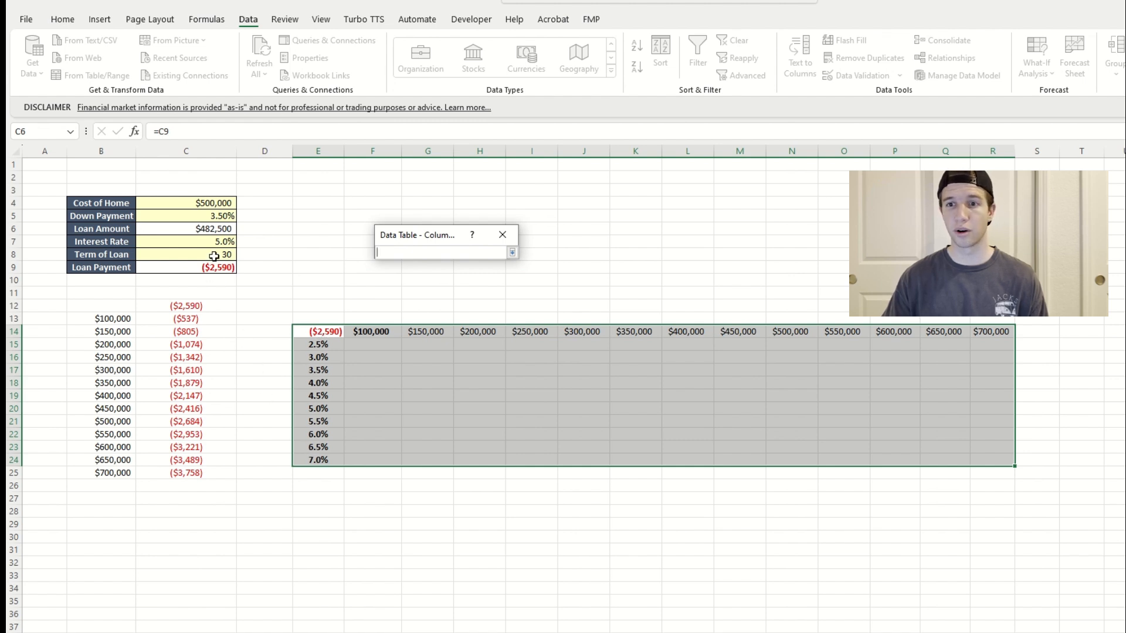
{"action": "left_click", "coordinate": [217, 242]}
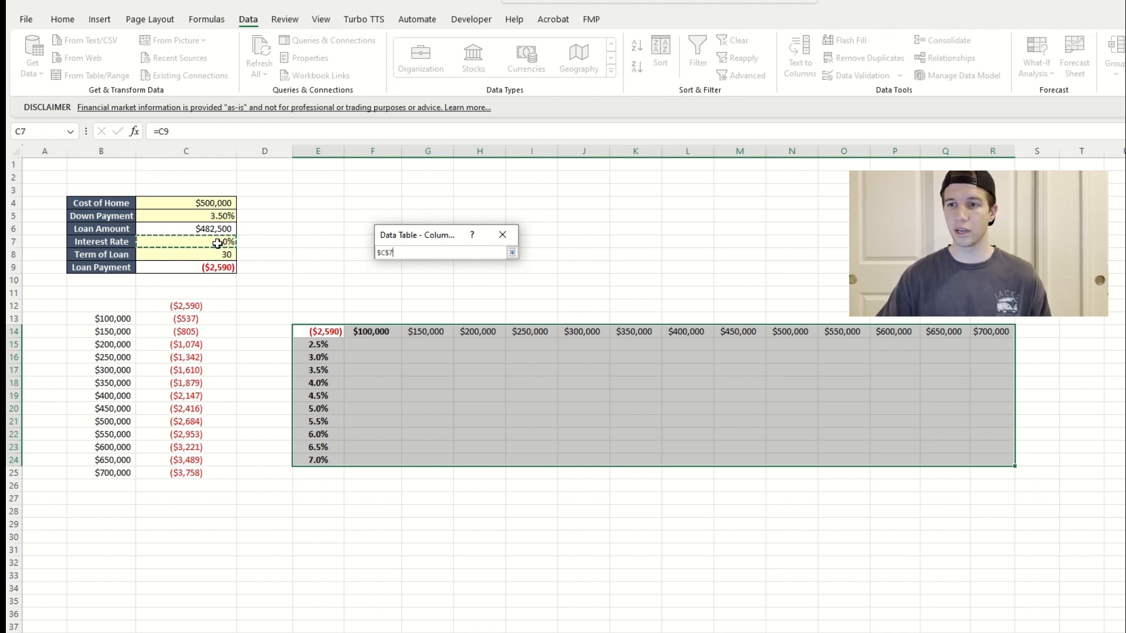
{"action": "key", "text": "Return"}
{"action": "key", "text": "Return"}
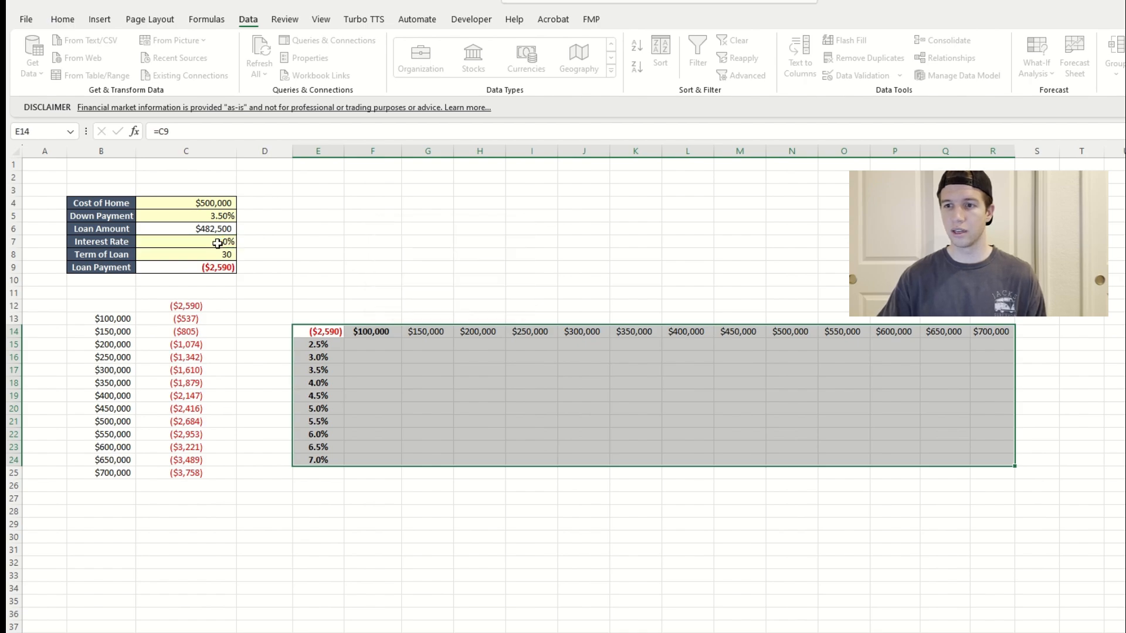
- Format the two-variable data table results in F15:R24 as currency with two decimals
{"action": "left_click_drag", "start_coordinate": [147, 203], "coordinate": [1048, 370]}
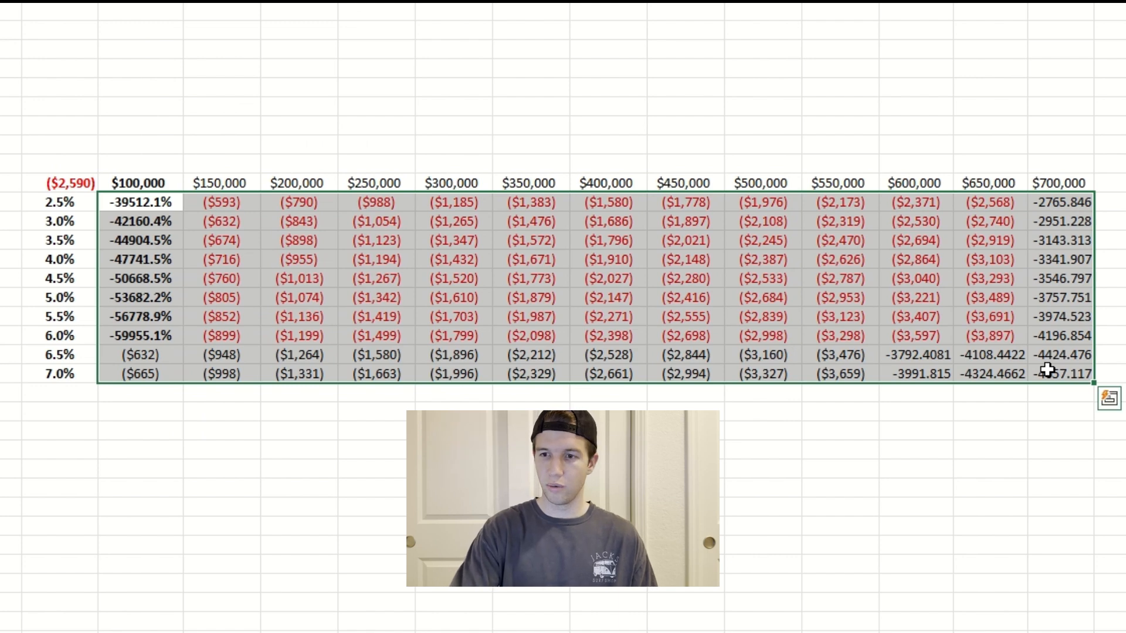
{"action": "key", "text": "ctrl+shift+4"}
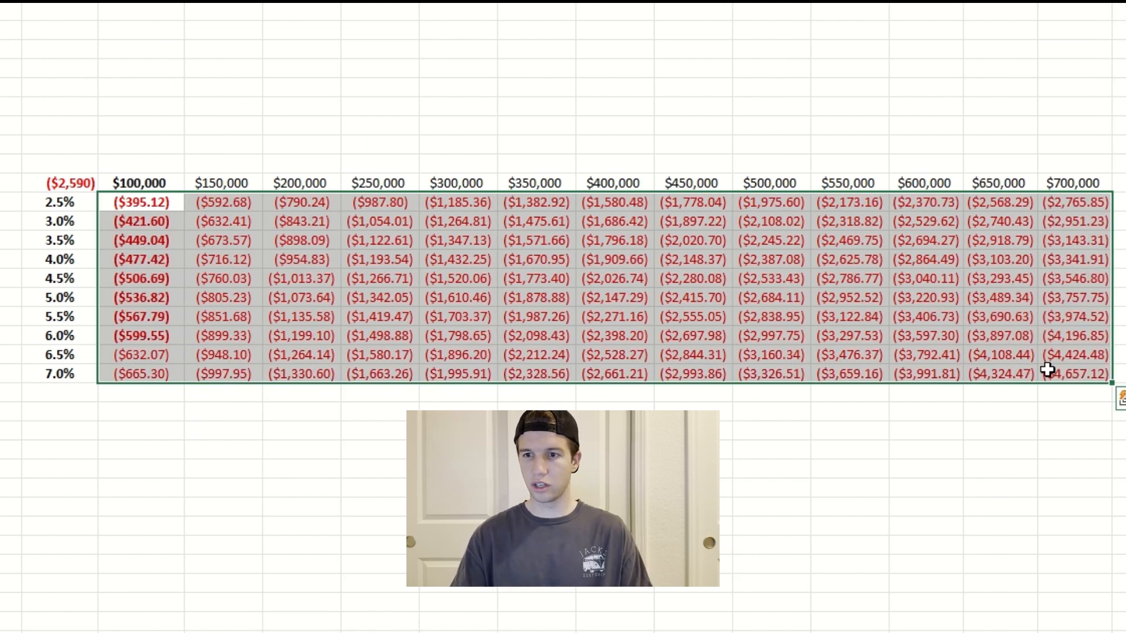
{"action": "left_click", "coordinate": [680, 92]}
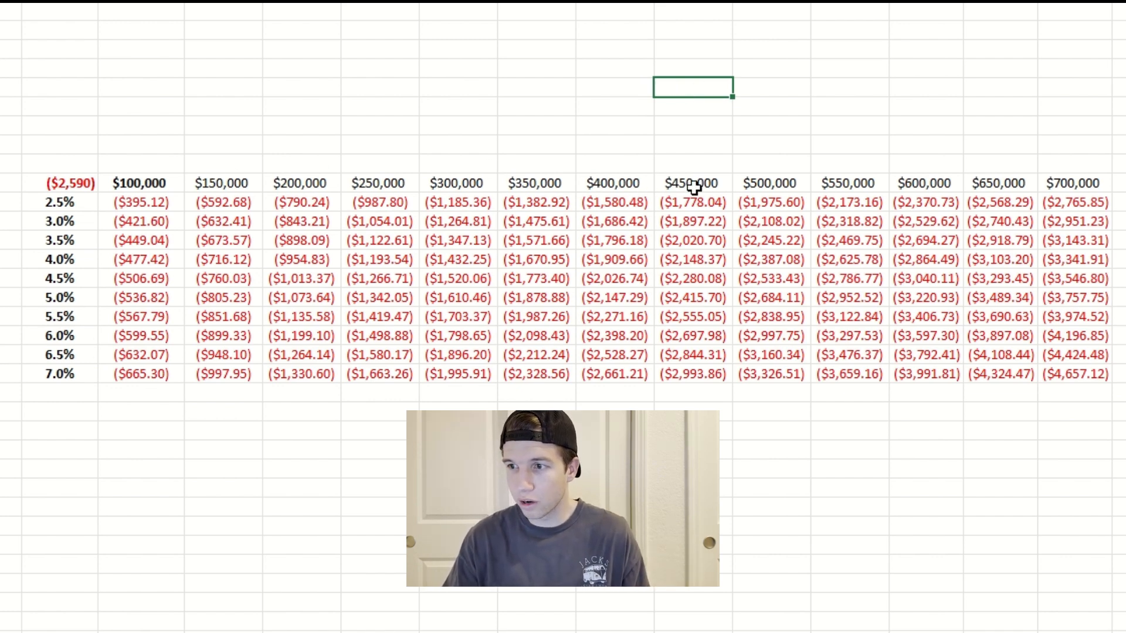
- Look up the payment for a $450,000 loan at 6.0% interest in the data table
{"action": "left_click", "coordinate": [689, 184]}
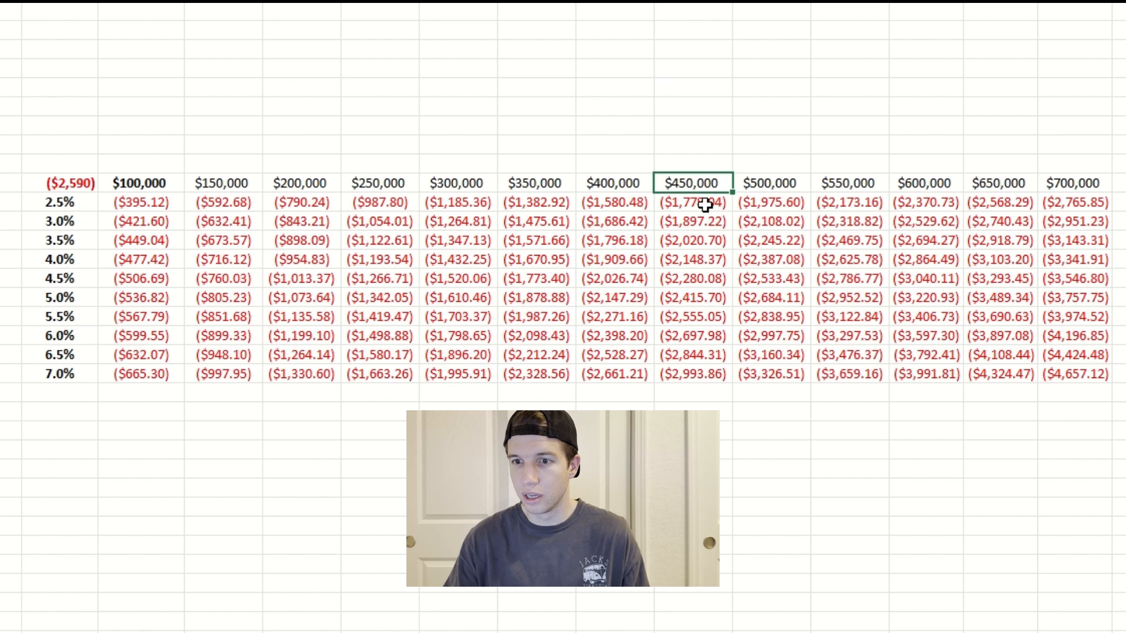
{"action": "left_click", "coordinate": [692, 335]}
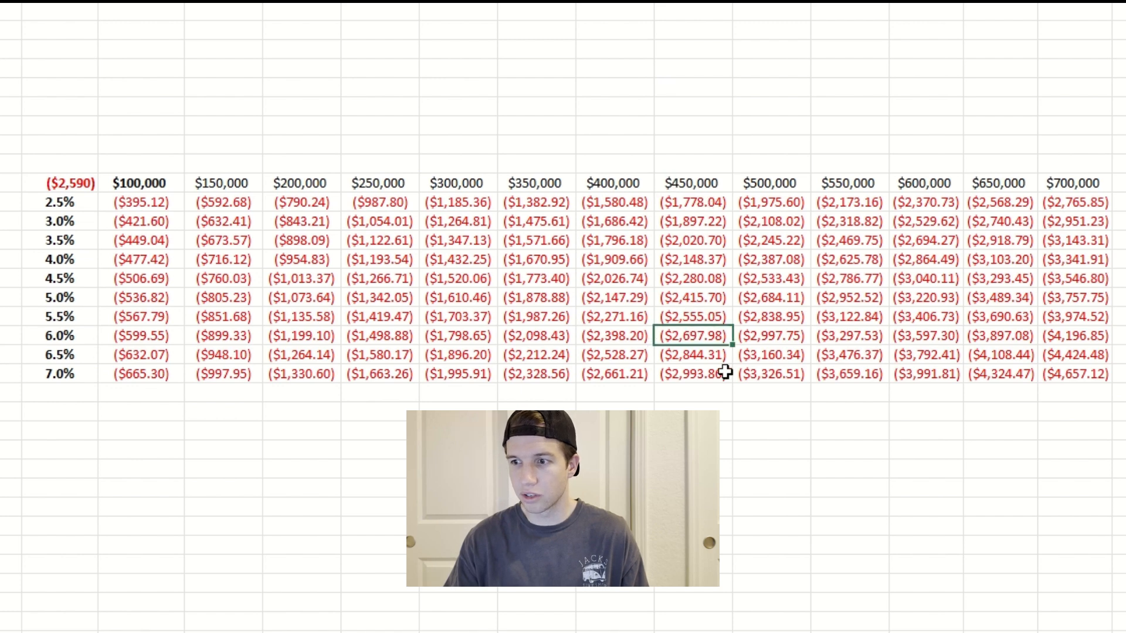